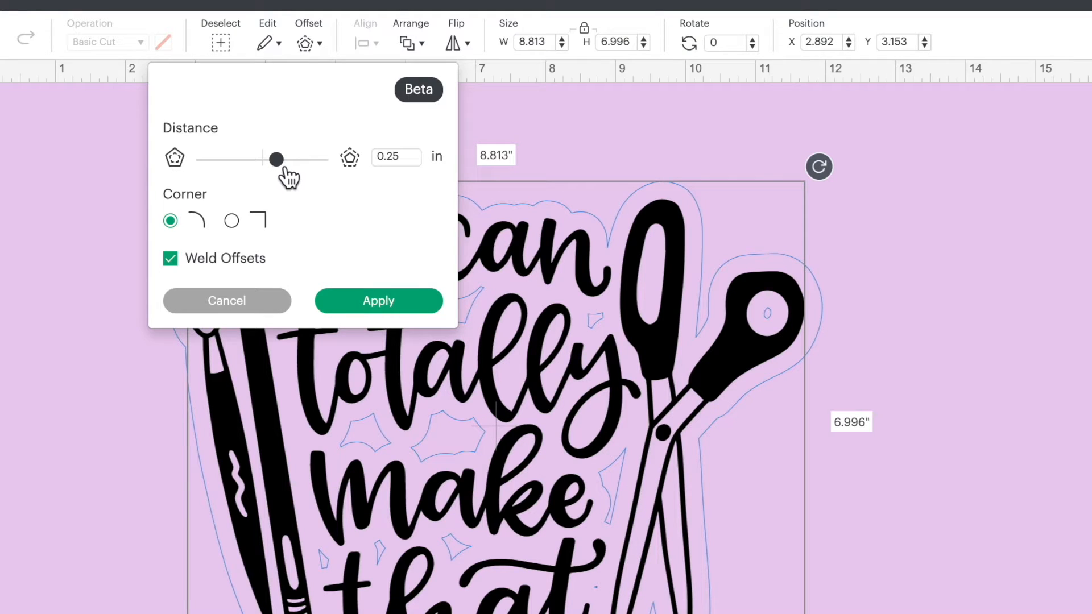
- Apply a 0.514 in offset with rounded corners and welding around the lettering design, and colour it purple
drag(288, 177, 290, 175)
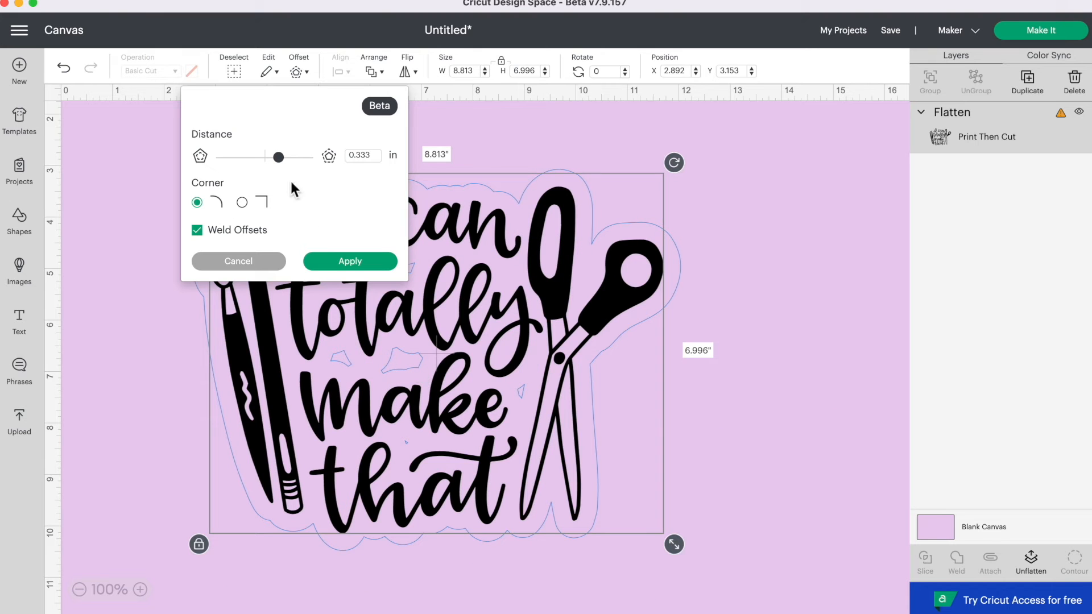
drag(285, 162, 291, 163)
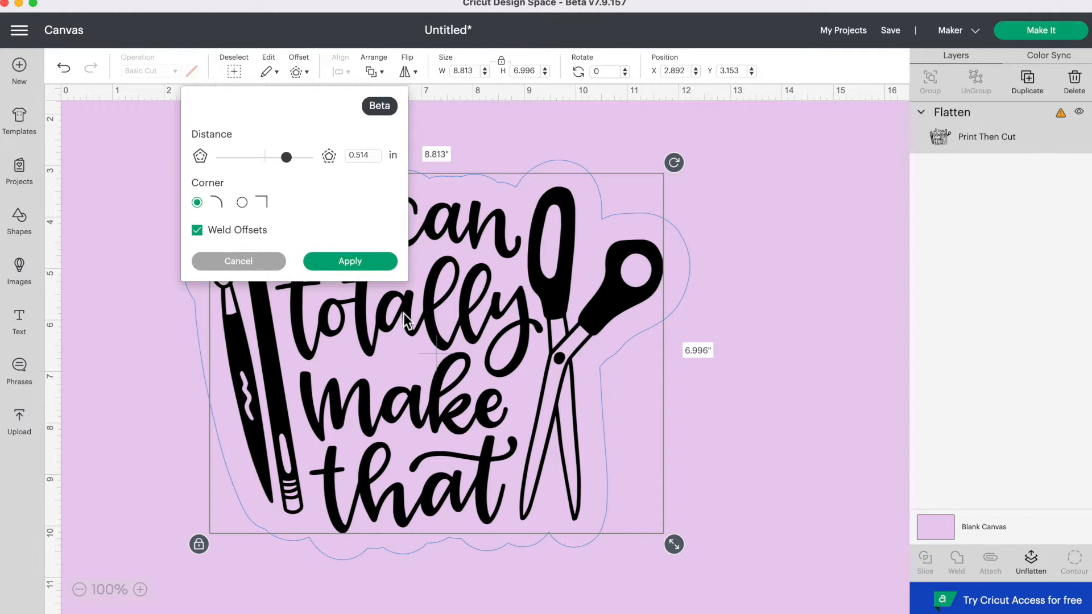
click(370, 263)
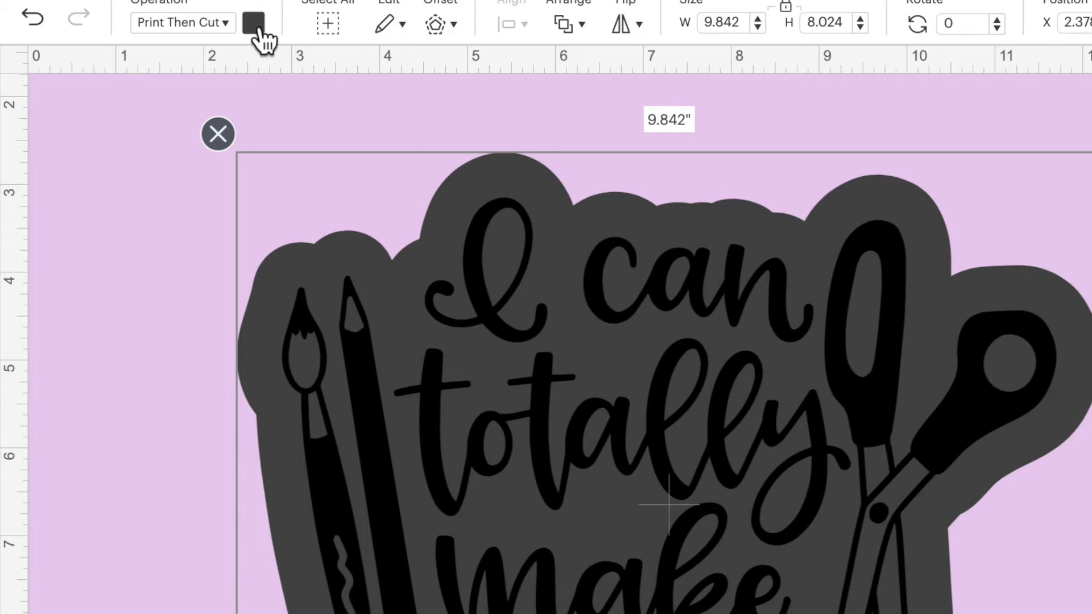
click(255, 24)
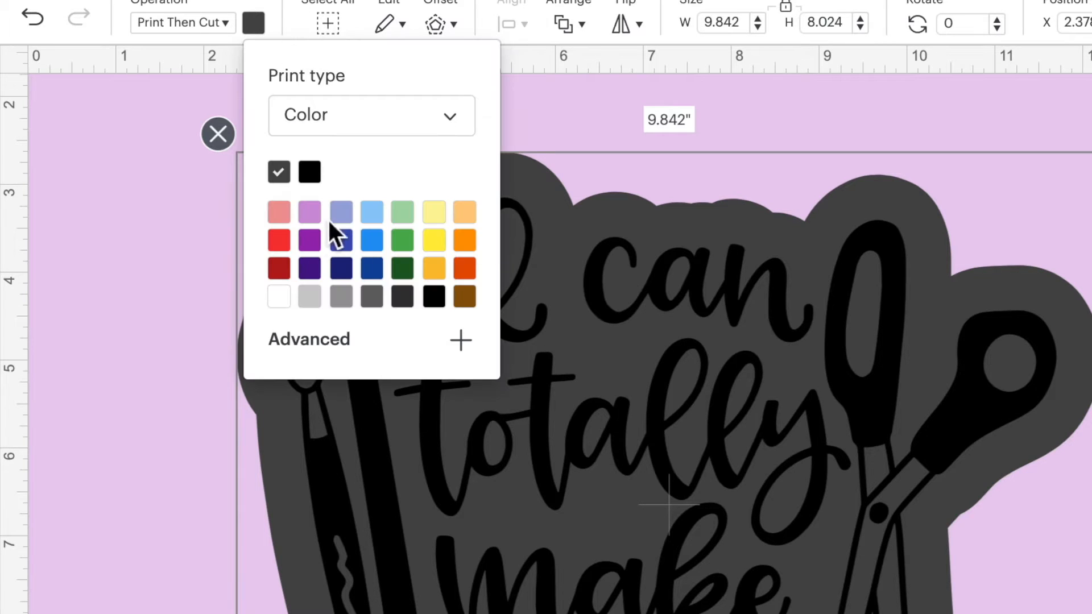
click(310, 240)
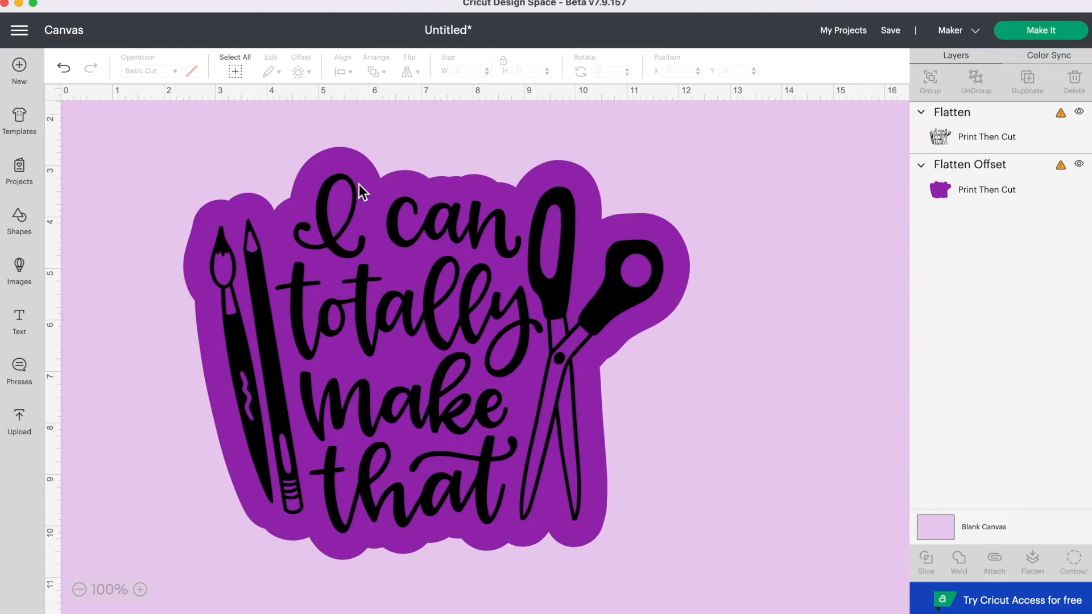
- Shrink the purple offset proportionally to about 9.109 by 7.427 in
click(378, 207)
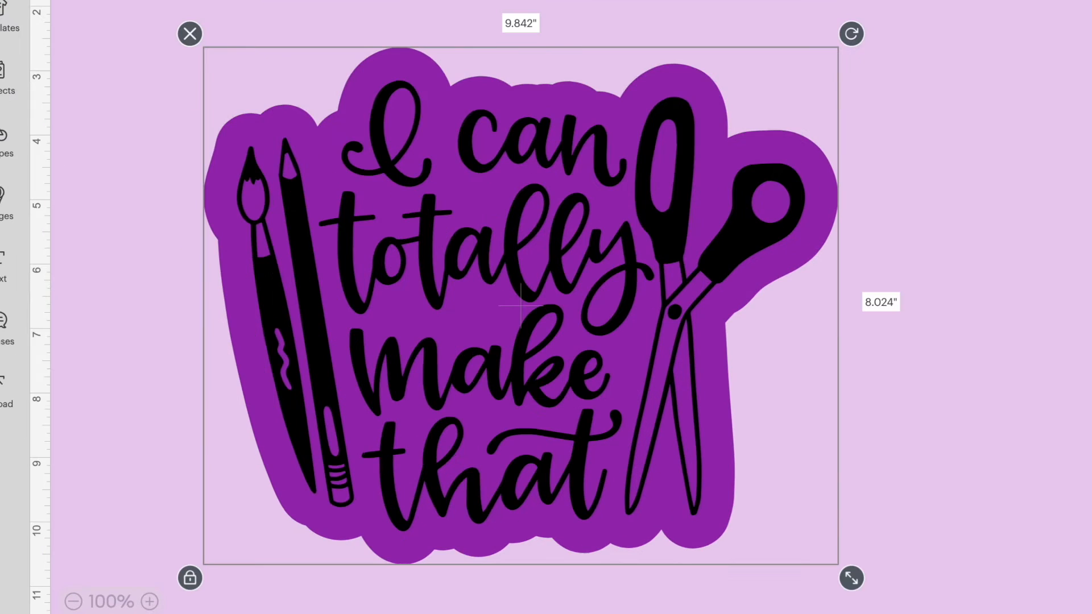
drag(707, 575, 702, 570)
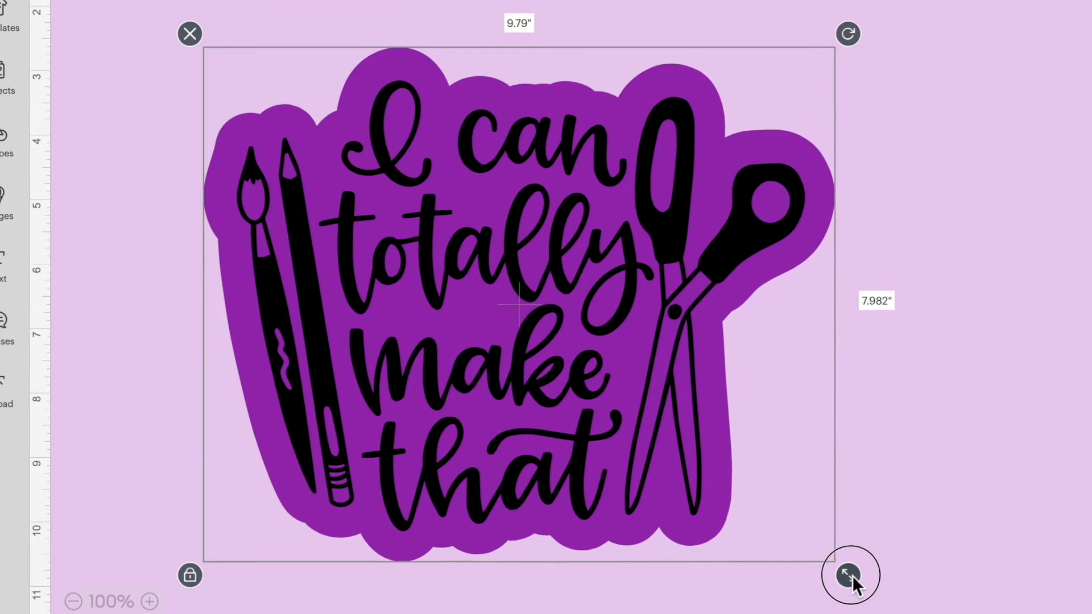
drag(852, 575, 814, 548)
drag(779, 461, 755, 447)
click(703, 400)
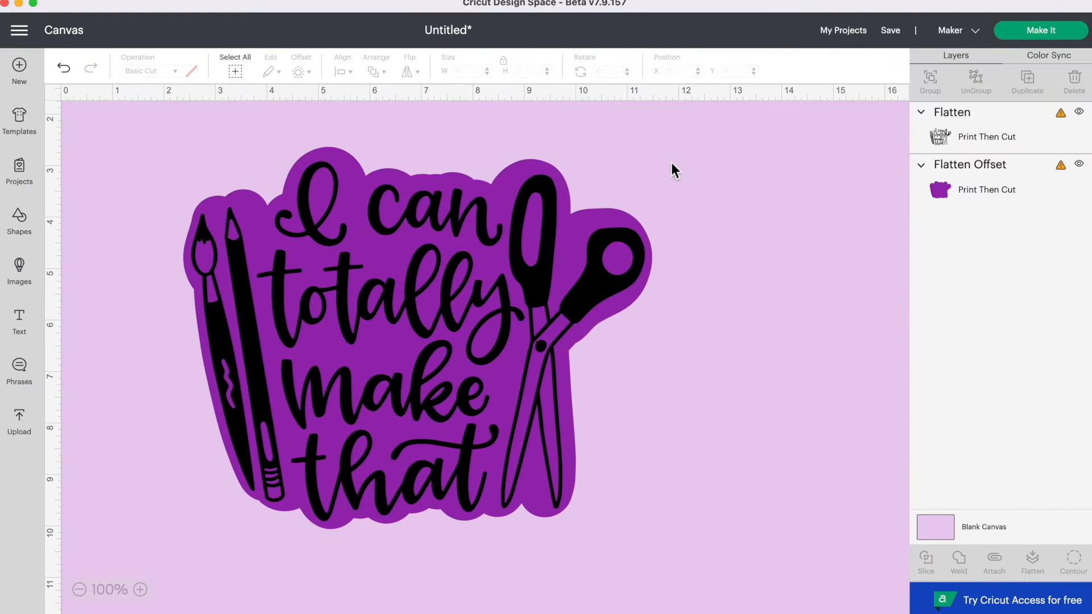
- Center the black design and the purple offset on each other
click(444, 317)
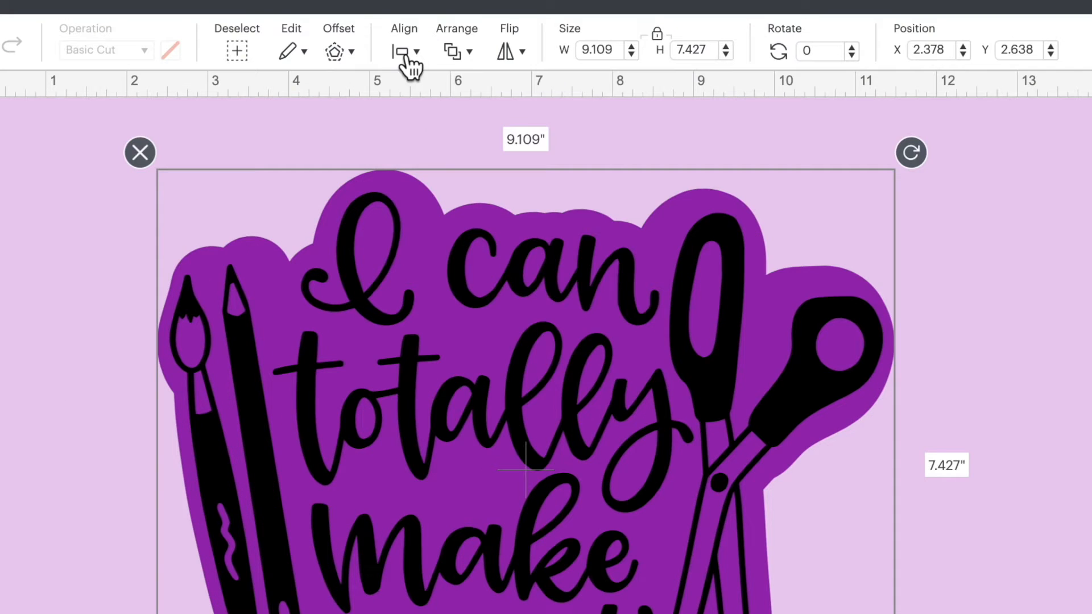
click(340, 71)
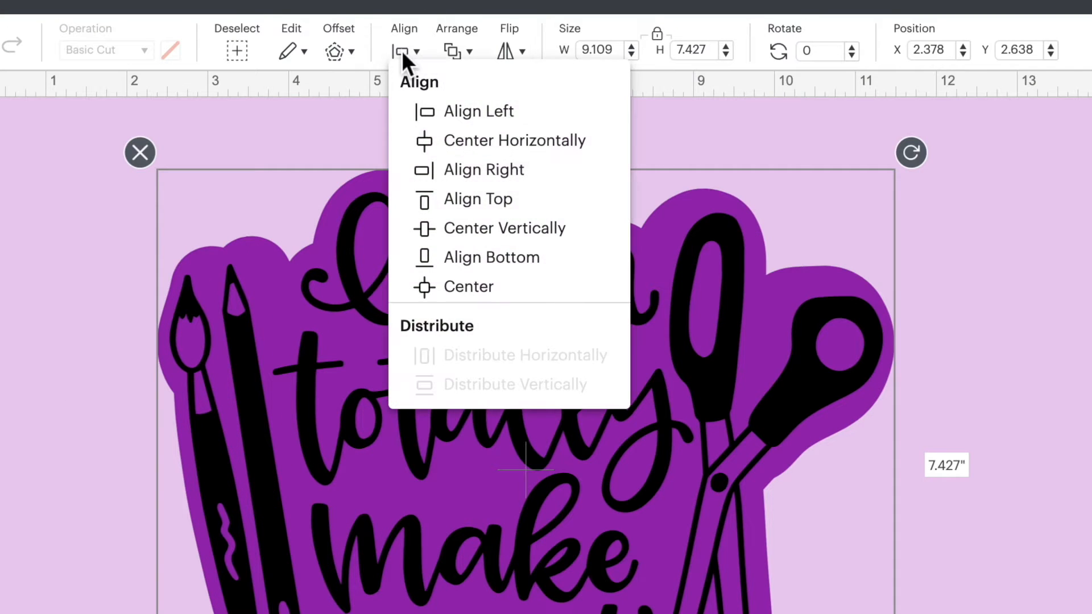
click(532, 278)
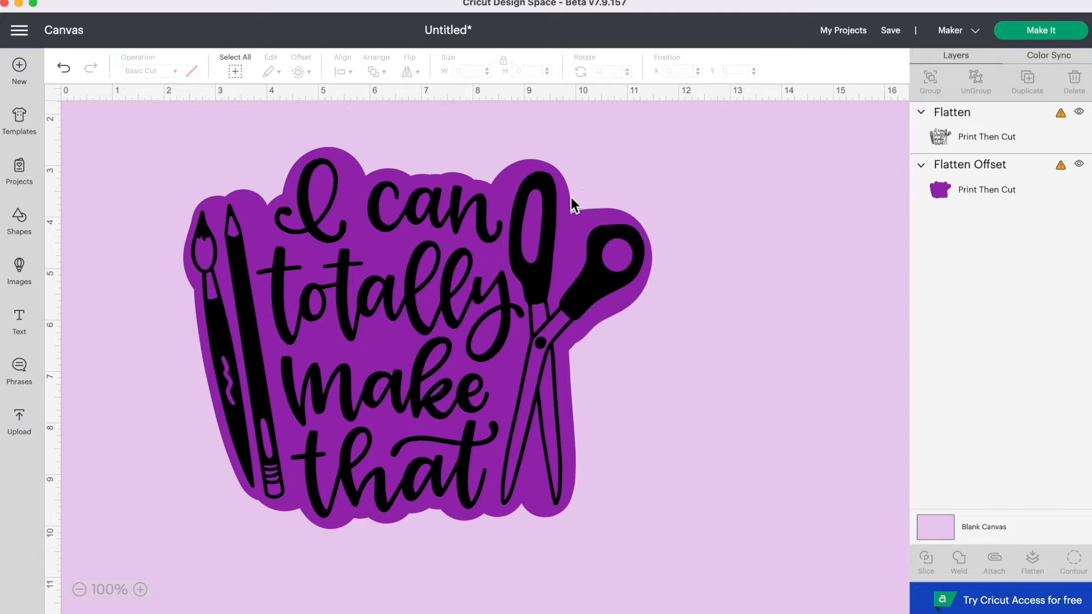
- Shrink the purple offset to about 8.905 by 7.26 in and center it with the black design again
click(953, 193)
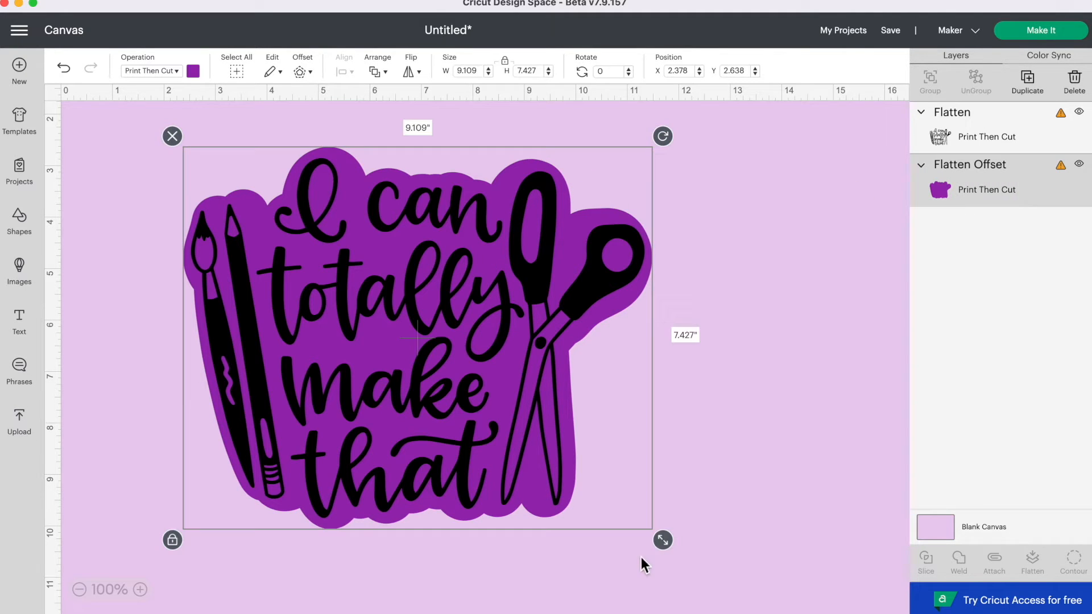
drag(658, 540, 648, 529)
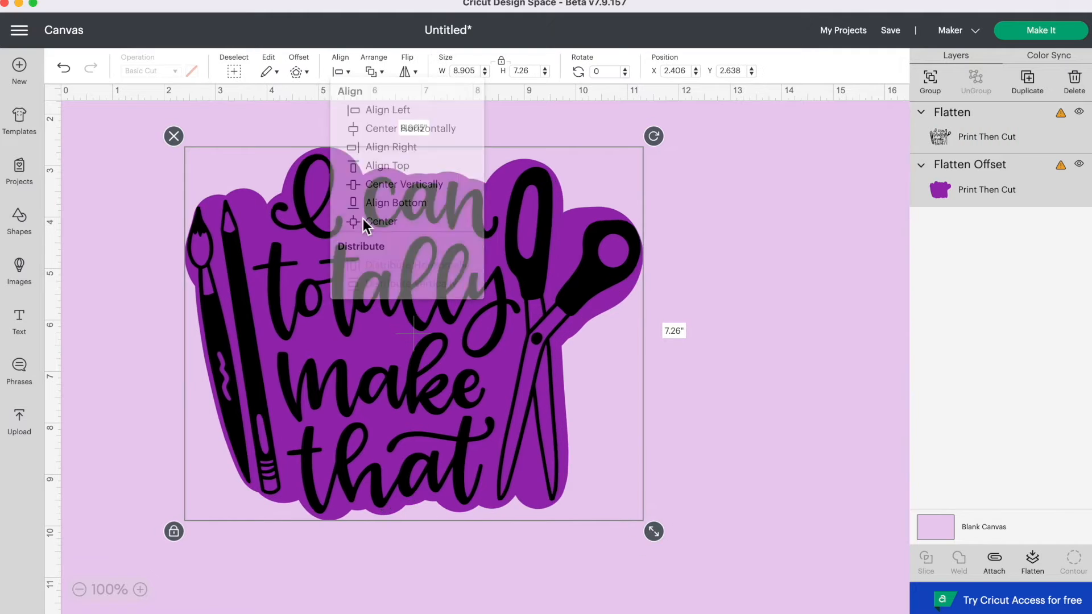
click(363, 223)
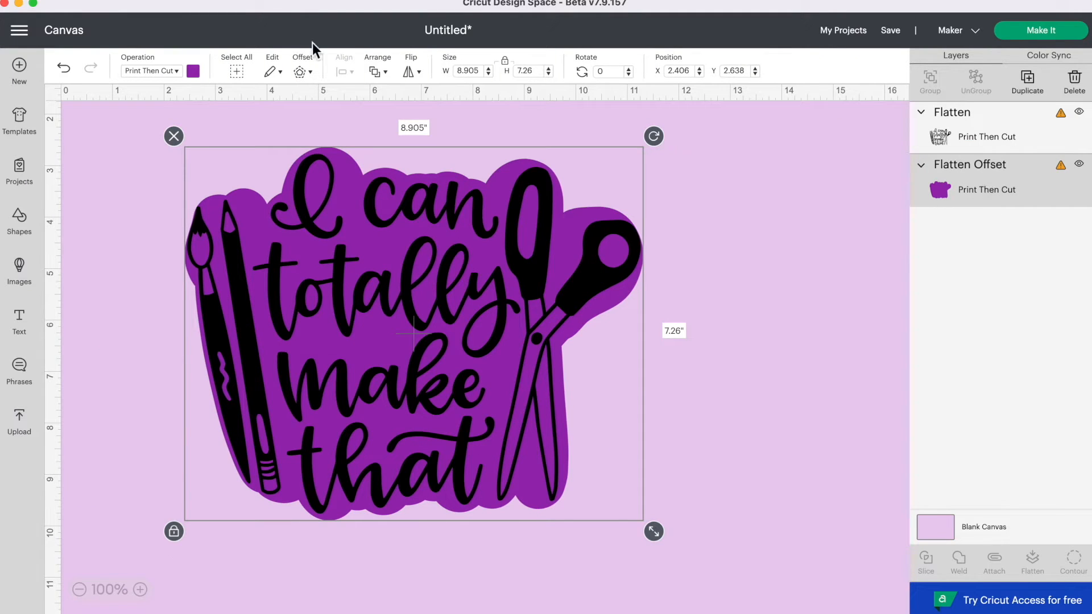
- Delete the purple offset layer behind the black design
click(737, 215)
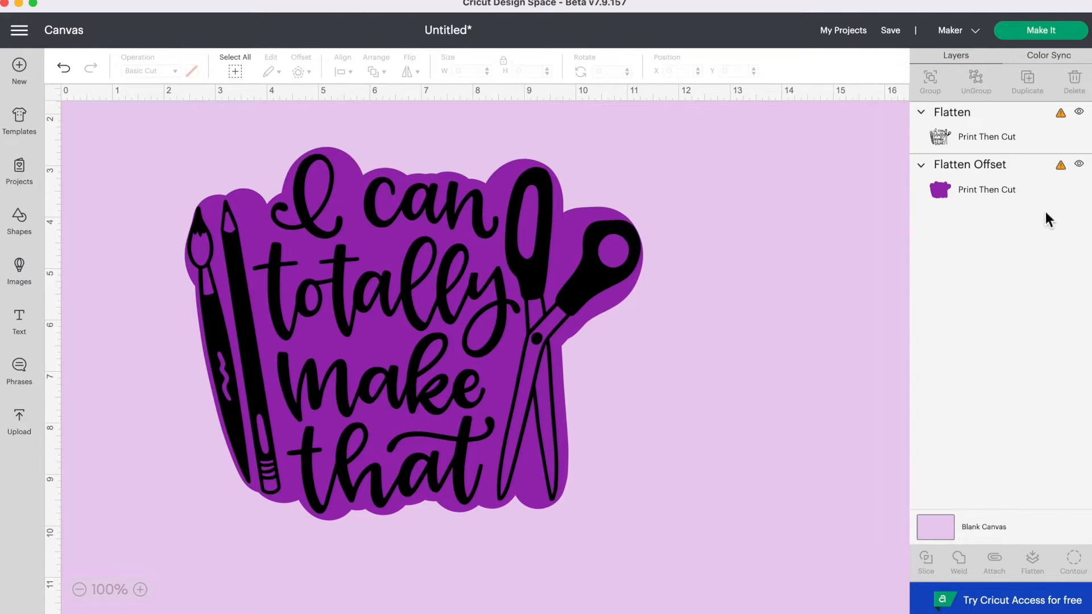
click(1011, 190)
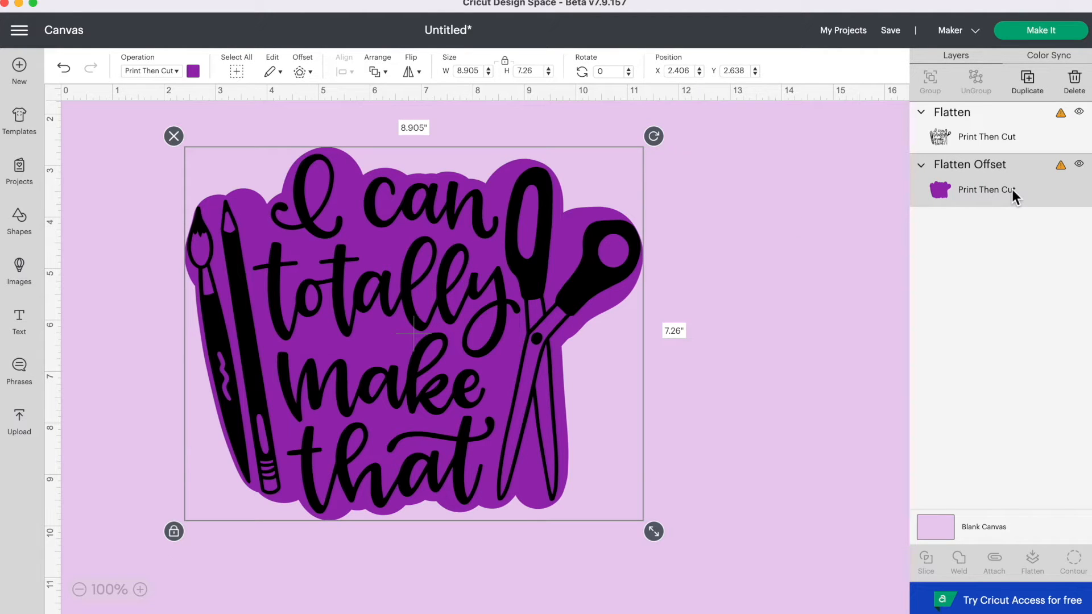
key(Delete)
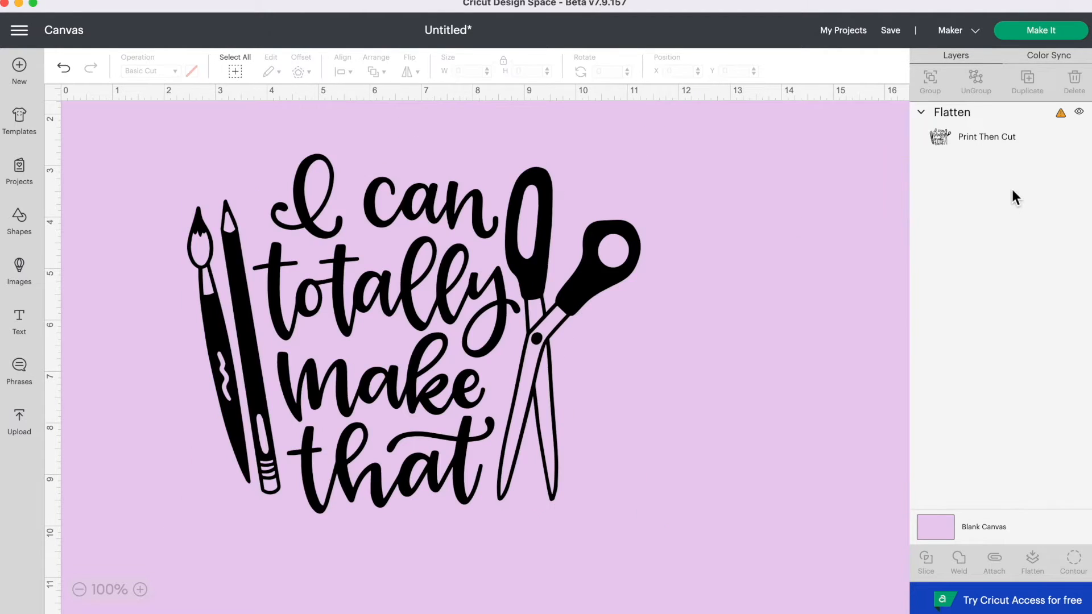
- Apply a 0.111 in offset with rounded corners and welding around the black design
click(517, 257)
click(301, 72)
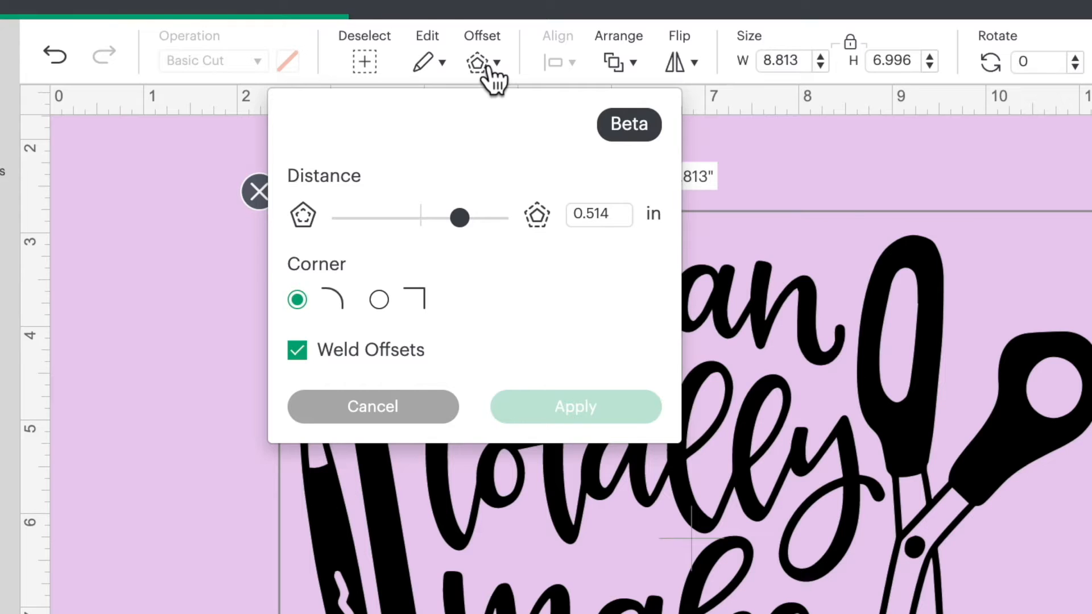
drag(289, 159, 286, 162)
drag(460, 227, 438, 227)
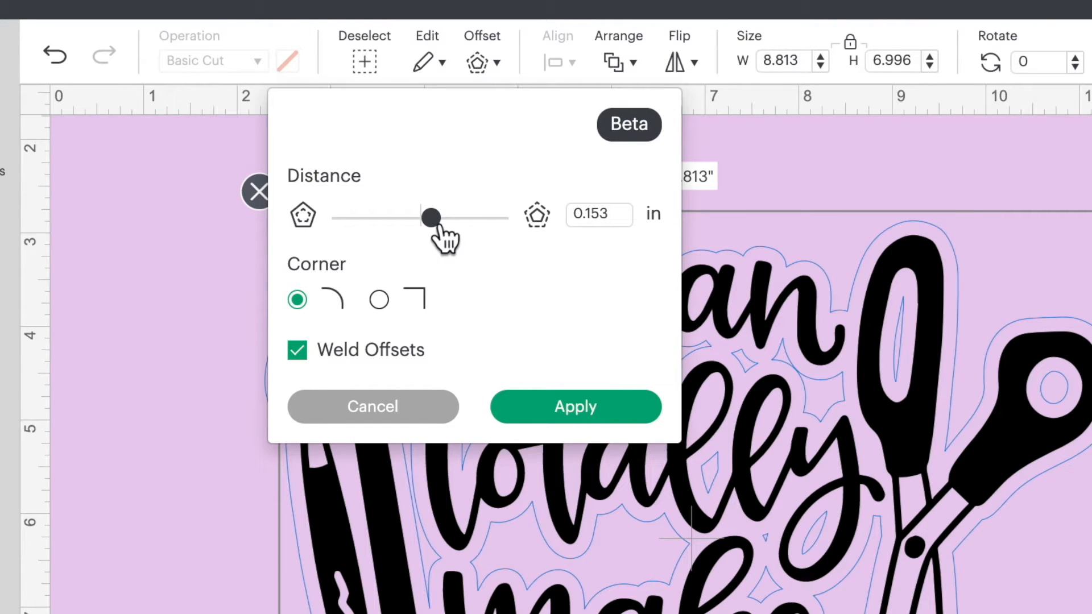
click(607, 221)
key(BackSpace)
key(BackSpace)
text(11)
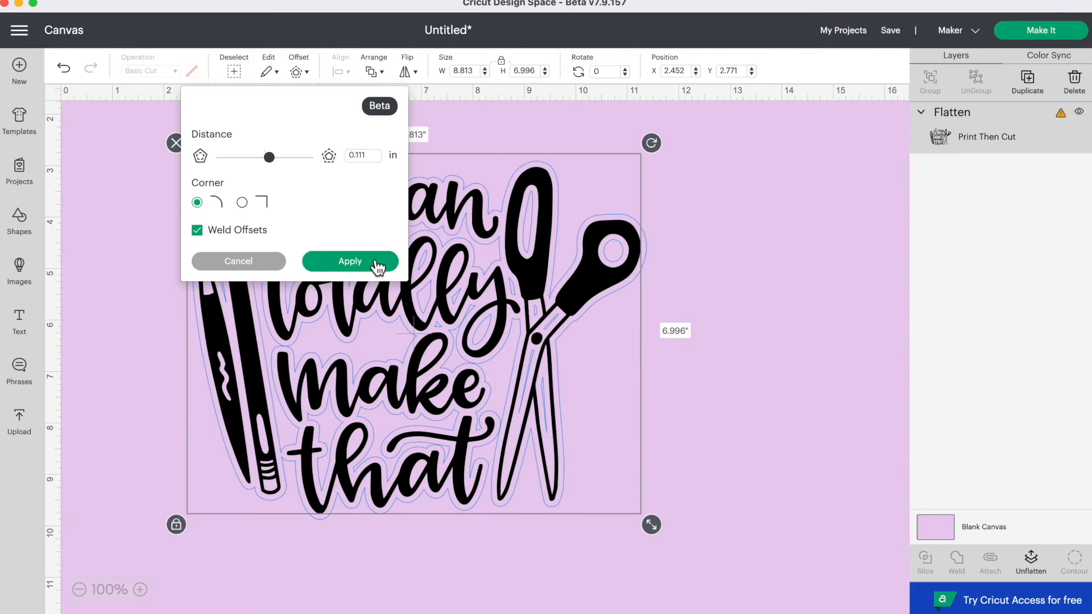
click(613, 404)
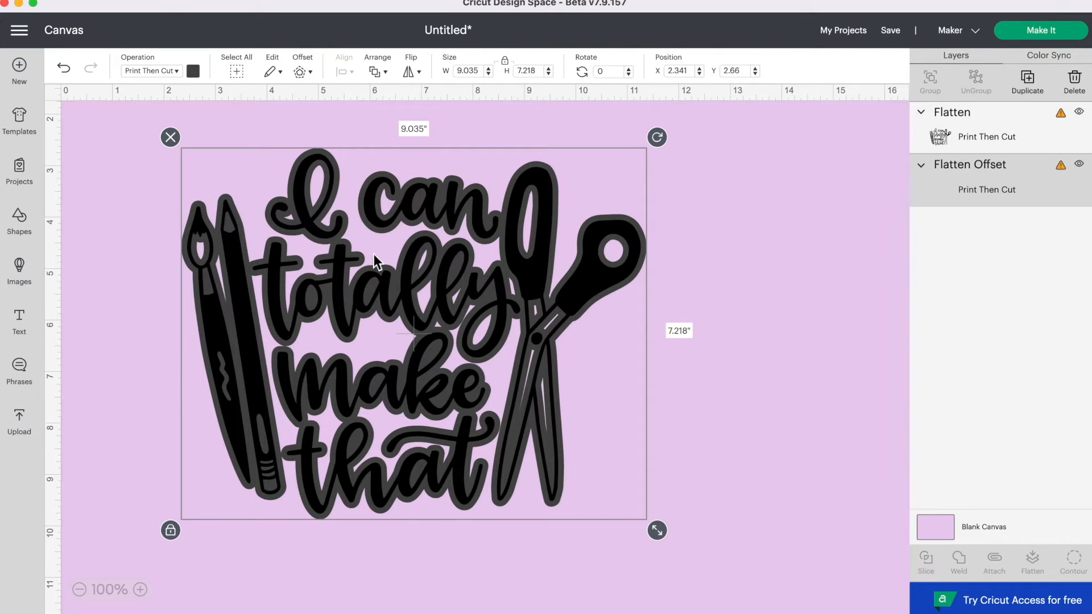
- Colour the tight offset purple, and move the black design off it to the empty canvas on its right
click(192, 70)
click(226, 198)
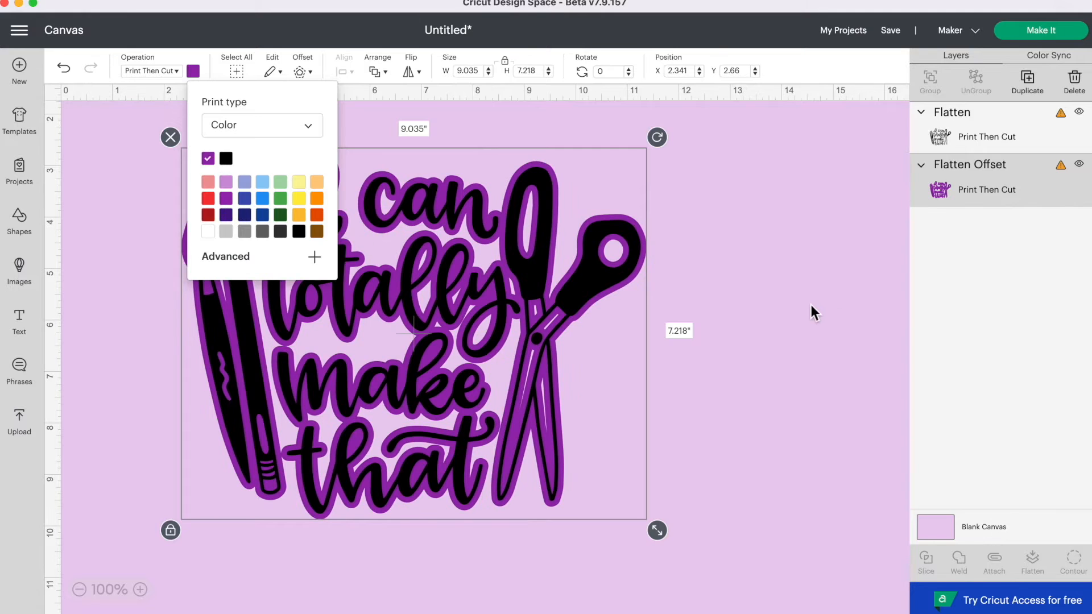
click(802, 304)
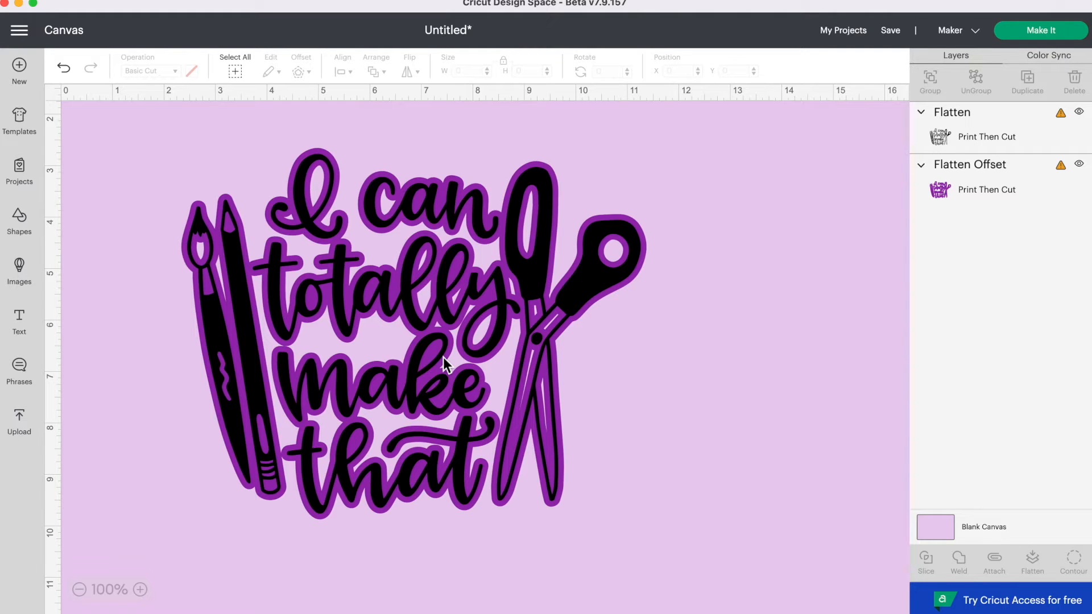
drag(550, 244, 751, 284)
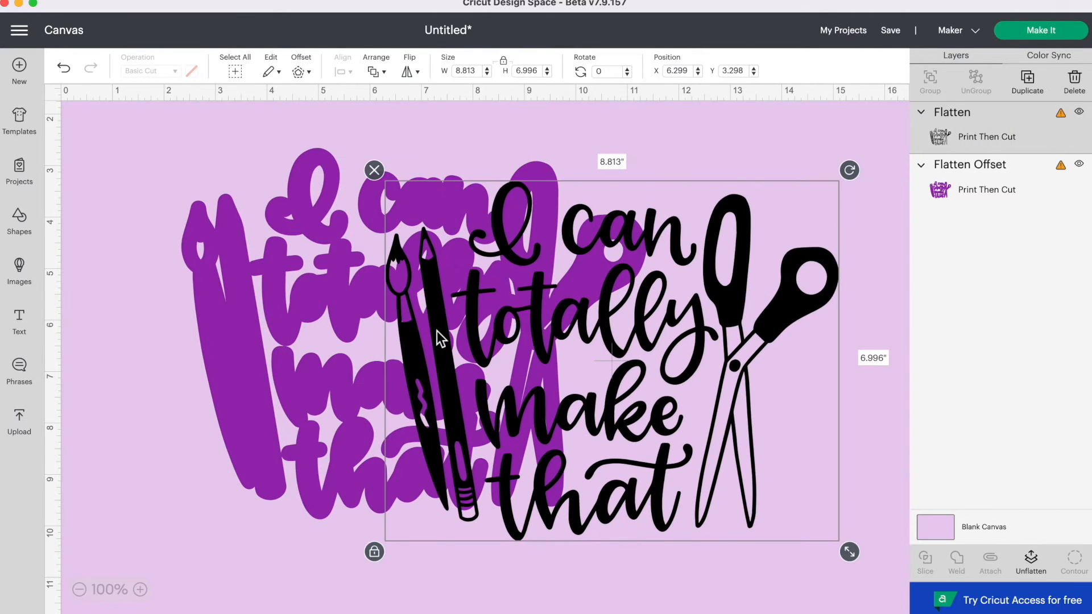
drag(437, 331, 668, 349)
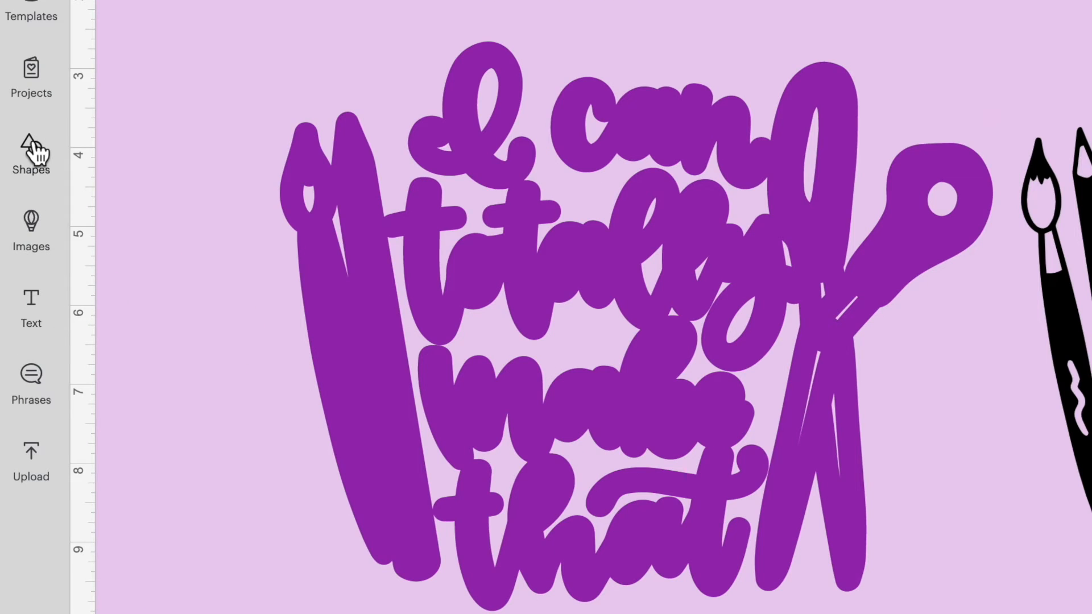
- Fill the middle gaps of the purple offset by welding on a rounded square stretched to about 5.736 by 3.083 in
click(32, 149)
click(156, 324)
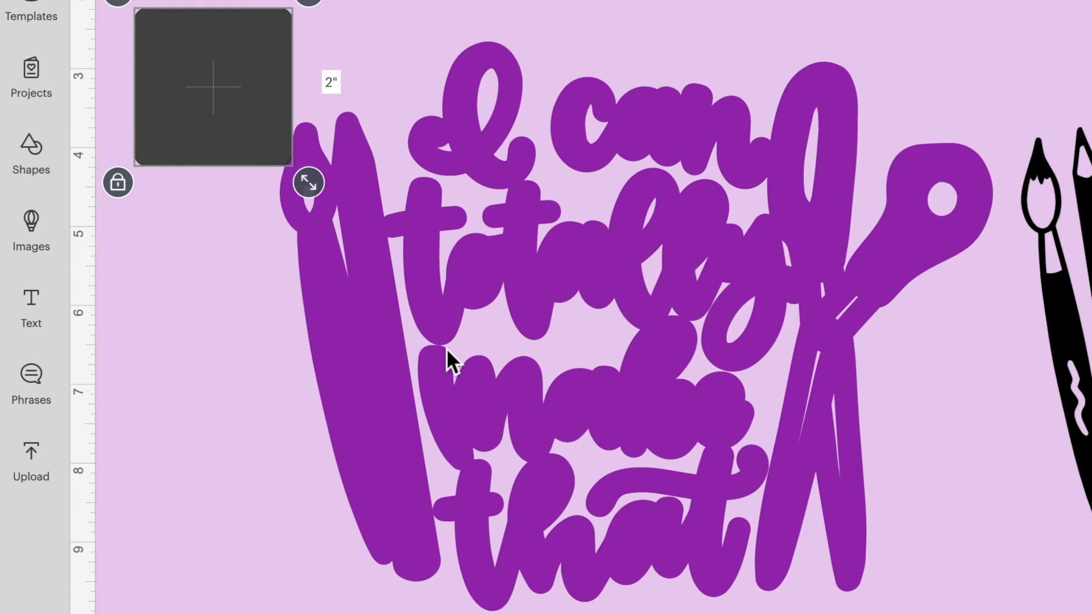
drag(254, 149, 501, 365)
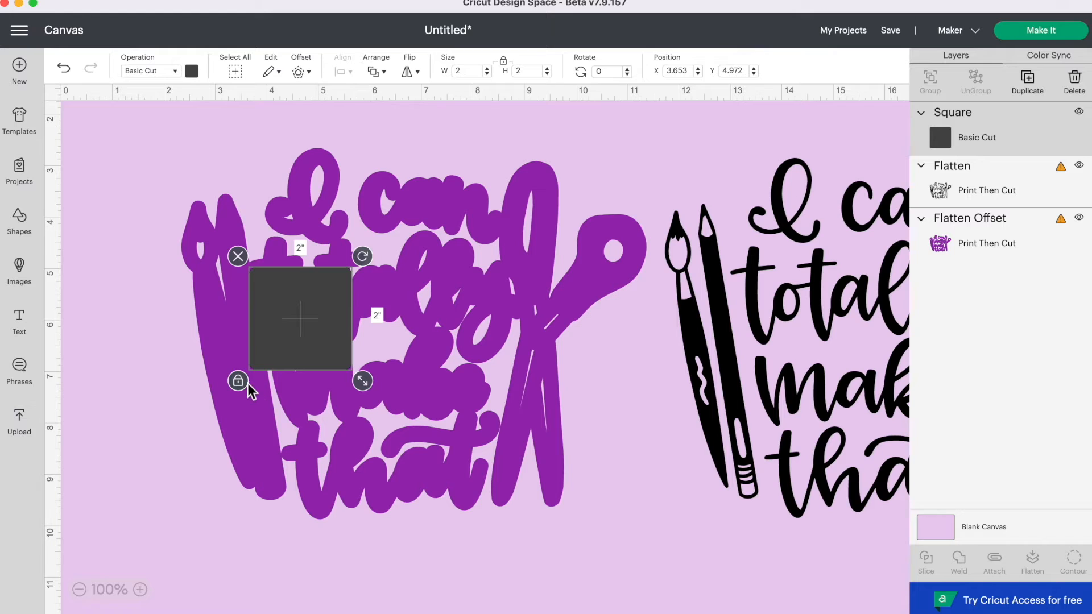
click(238, 380)
drag(362, 381, 556, 441)
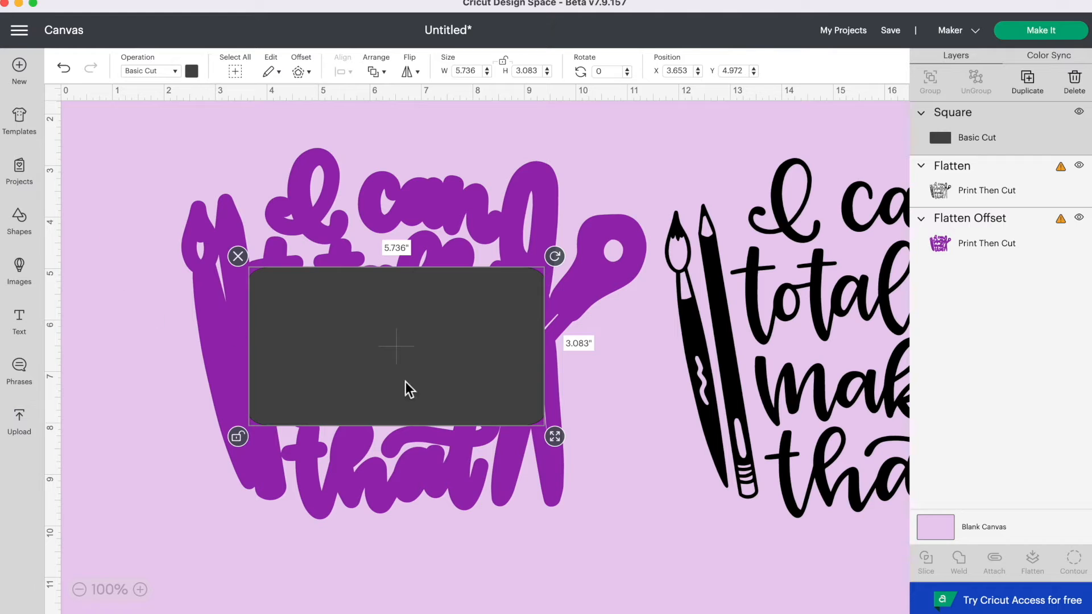
click(142, 386)
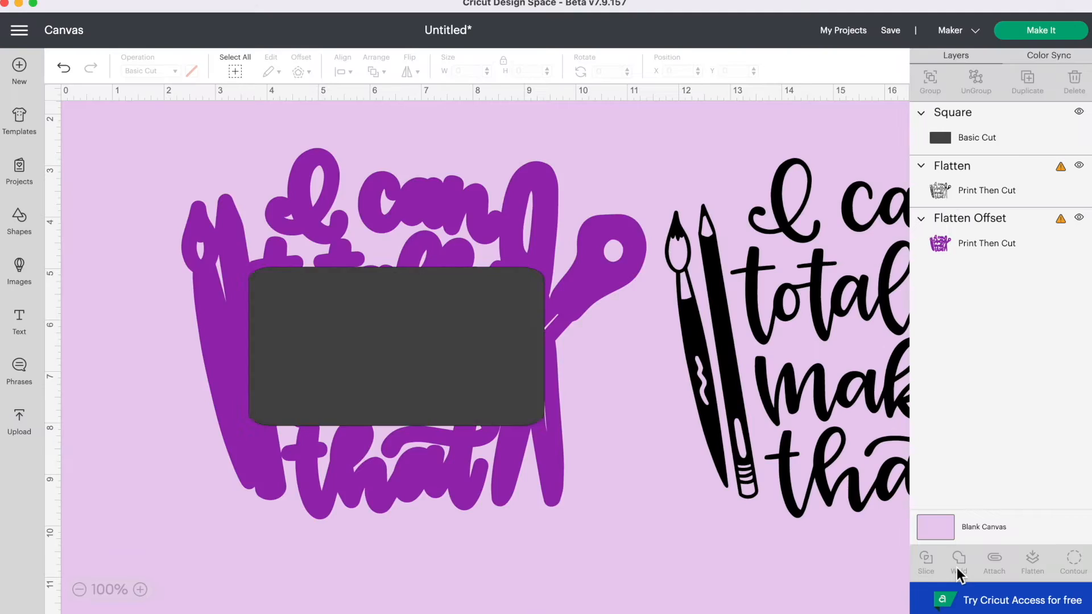
click(959, 569)
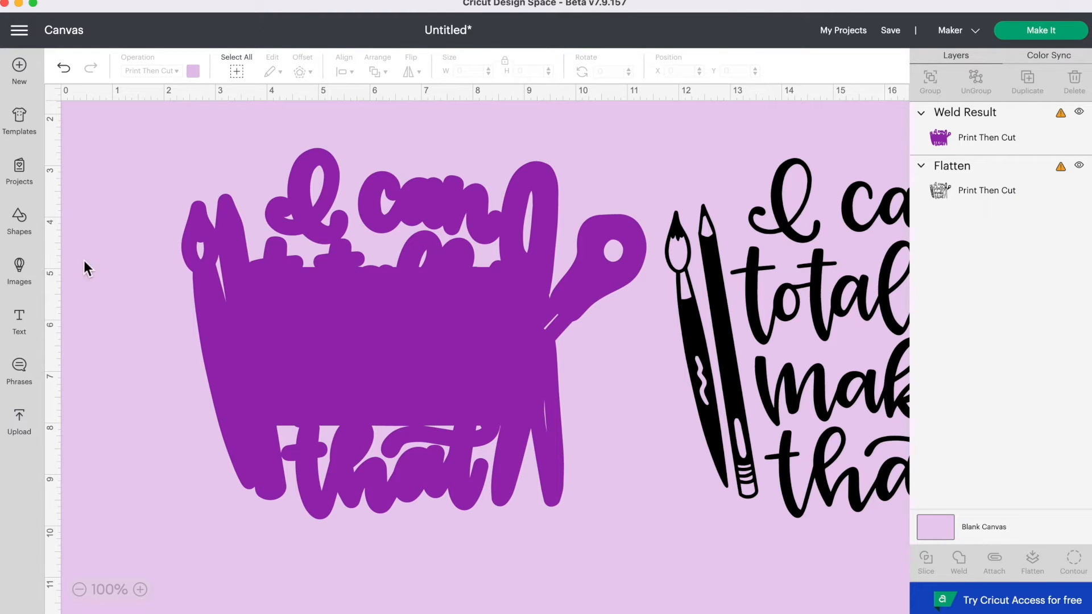
- Fill the gaps above the offset's bottom word by welding on another rounded square stretched to about 5.014 by 1.958 in
click(19, 219)
click(87, 314)
drag(173, 177, 333, 371)
click(262, 461)
drag(387, 461, 522, 467)
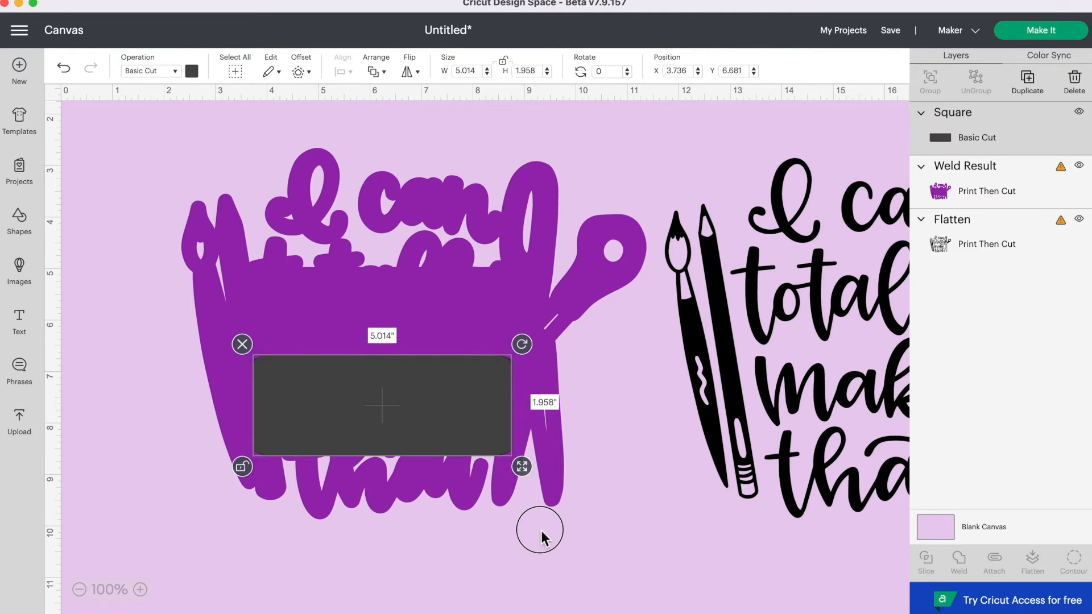
click(545, 538)
drag(149, 439, 427, 413)
click(961, 569)
- Fill the gaps between the offset's top two text lines by welding a new stretched rounded square onto the purple shape
click(302, 236)
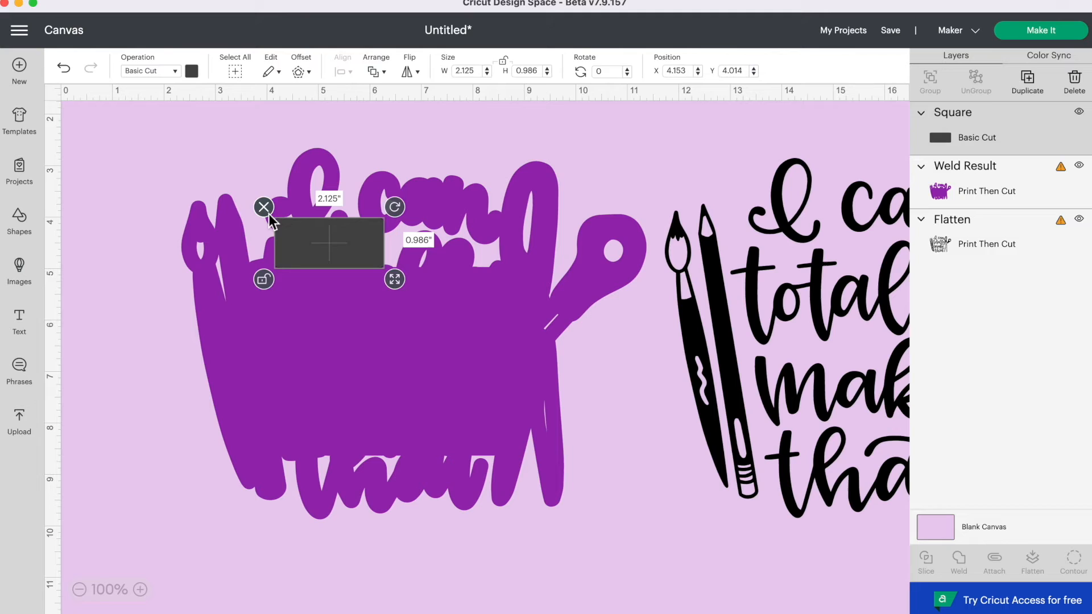
click(266, 209)
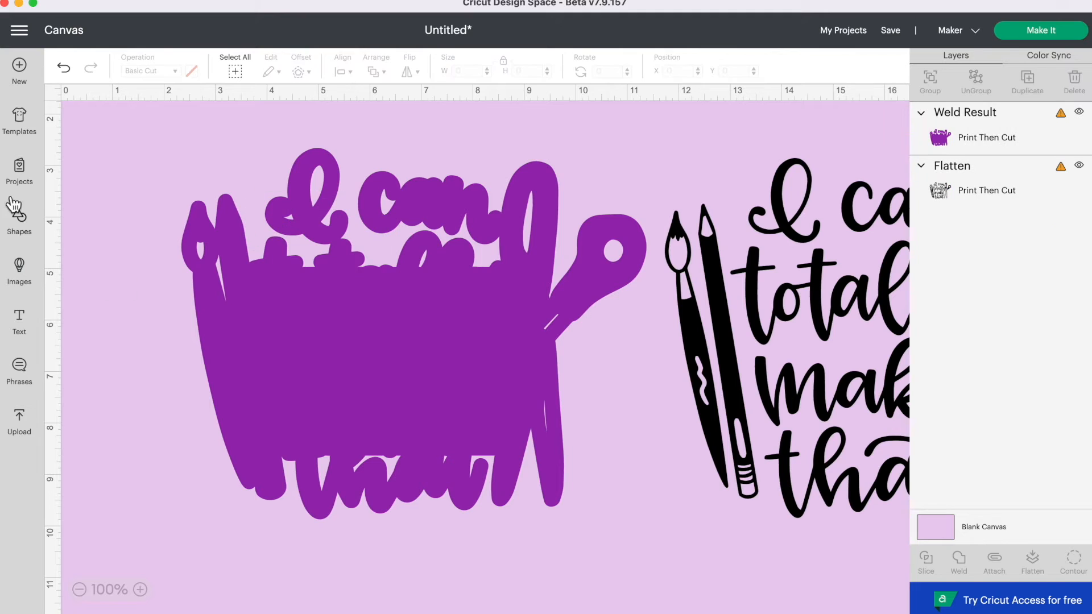
click(19, 217)
click(97, 327)
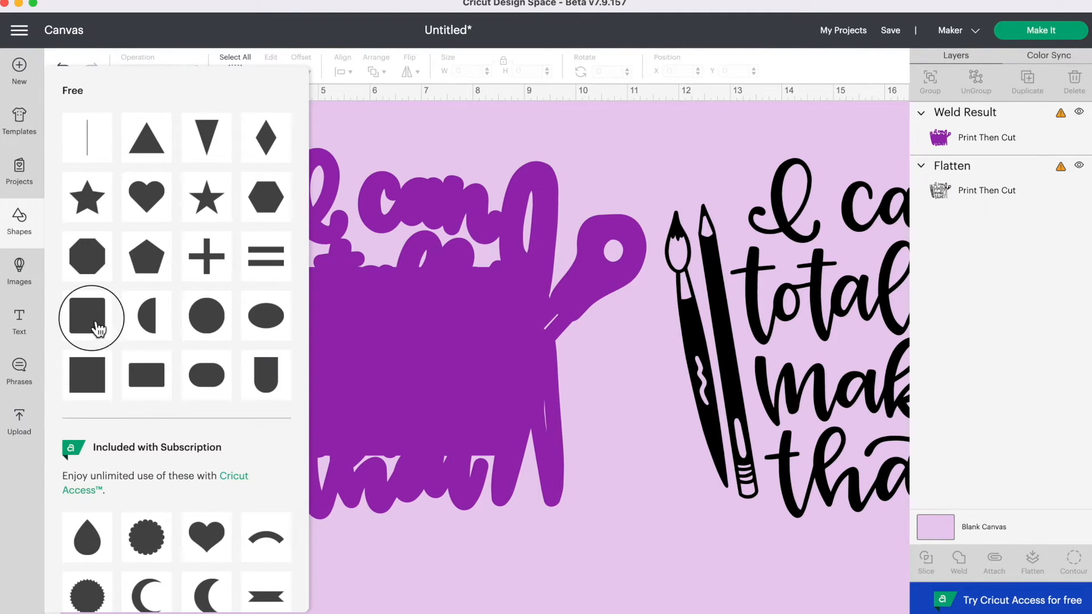
drag(261, 288, 314, 271)
click(245, 335)
drag(369, 334, 527, 310)
drag(419, 255, 446, 250)
click(85, 251)
drag(85, 250, 402, 278)
click(958, 562)
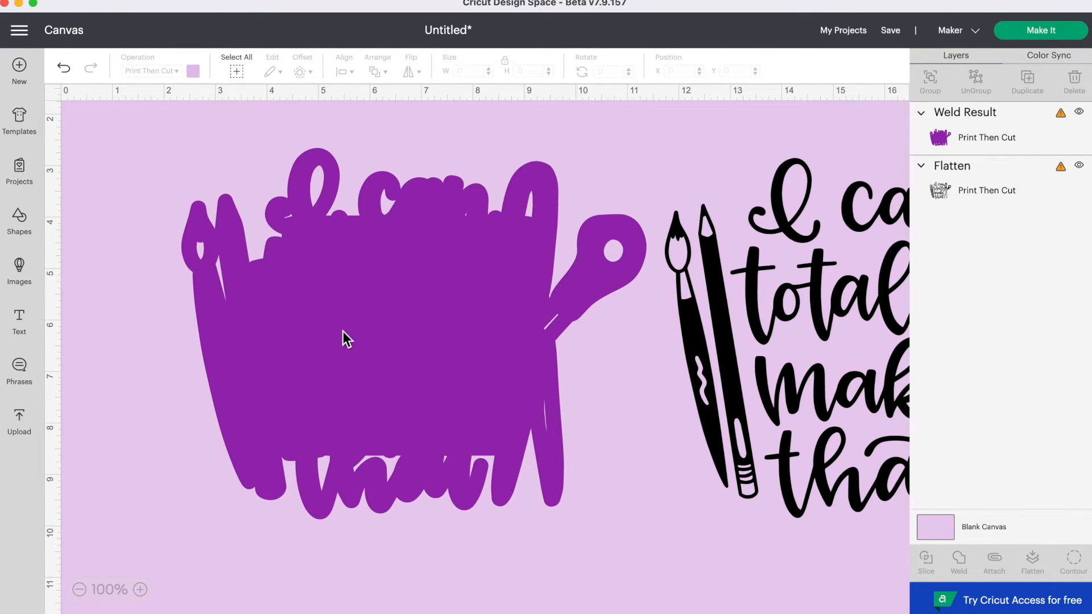
- Bring the black design to the front and position it over the welded purple background
drag(853, 401, 752, 381)
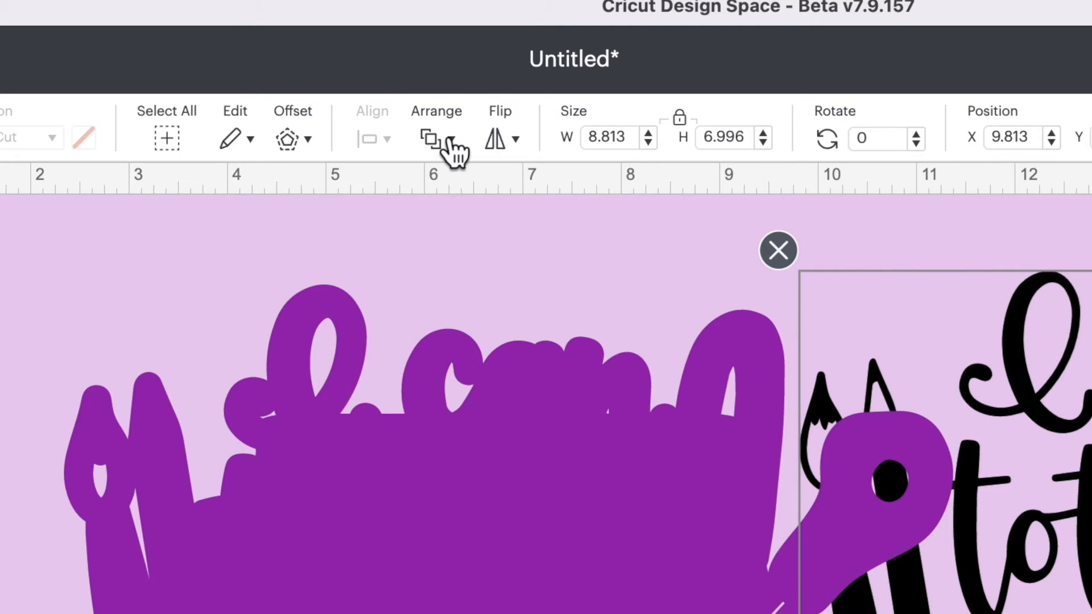
click(380, 72)
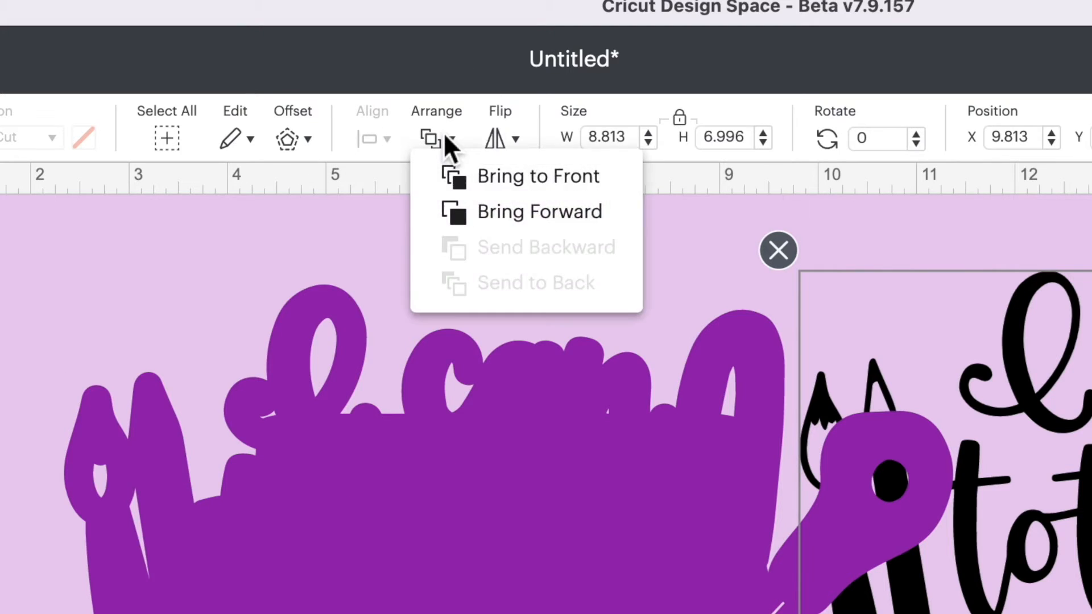
click(526, 182)
drag(832, 365, 457, 379)
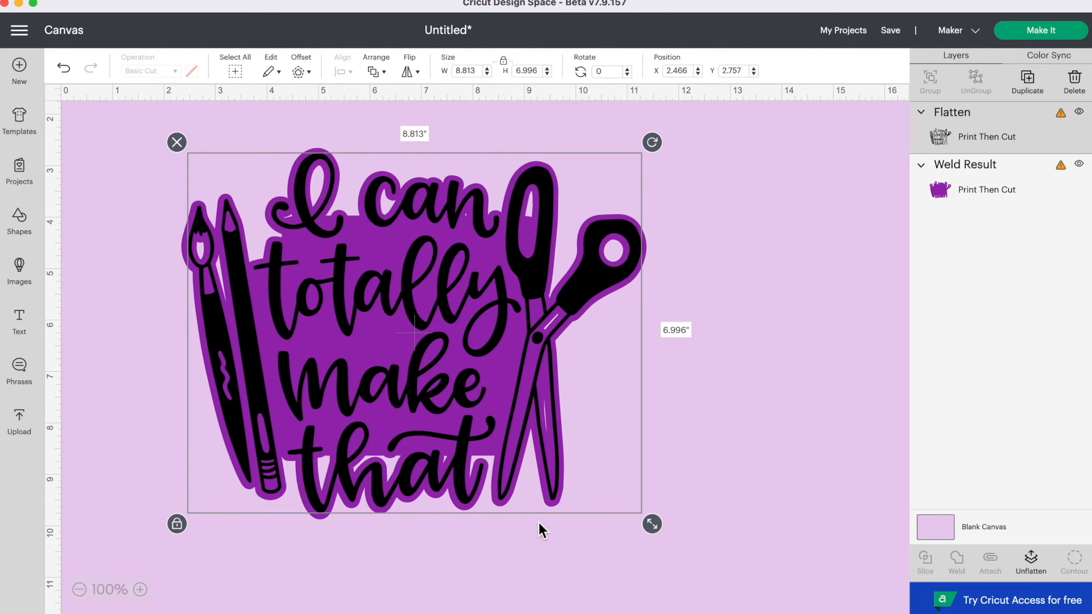
- Shift the black design slightly and delete the welded purple background behind it
drag(402, 319, 367, 315)
click(268, 305)
click(171, 137)
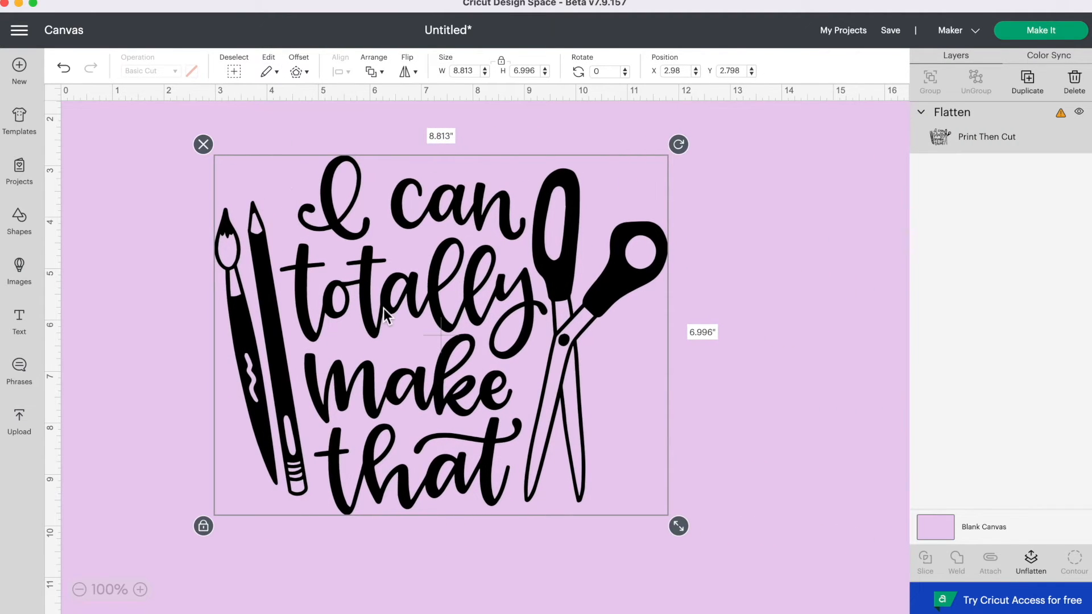
- Add a 0.111 in welded offset with rounded corners around the black design and change the offset's operation to Basic Cut
click(296, 73)
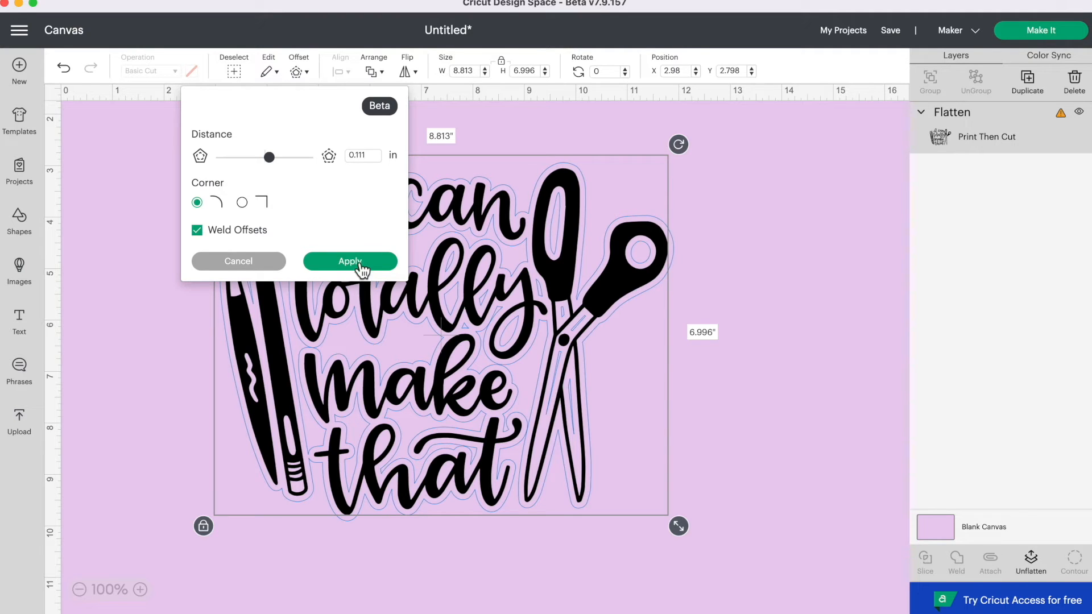
click(349, 268)
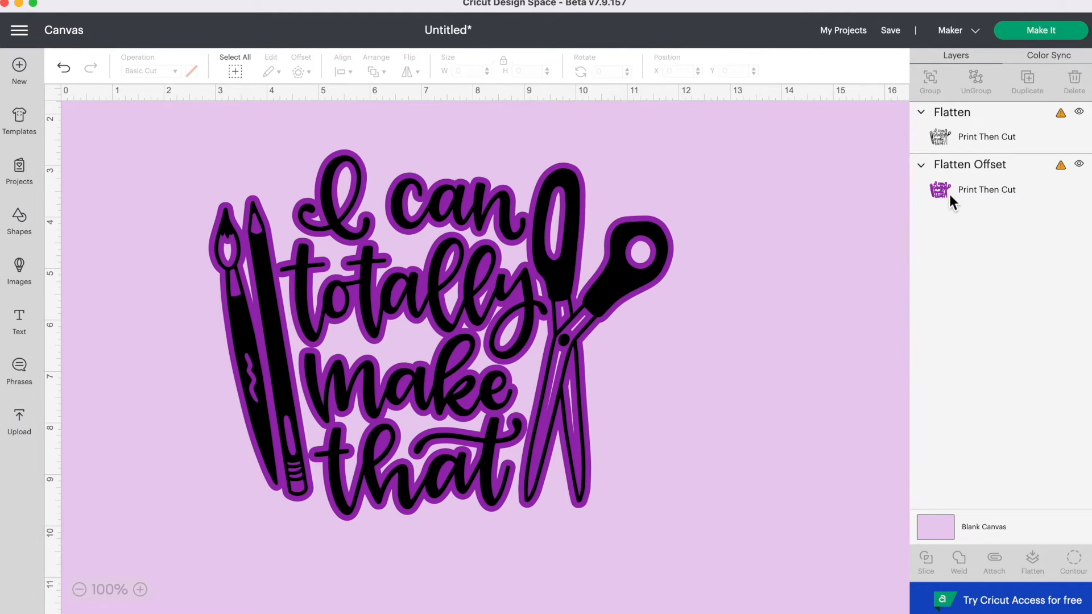
click(971, 185)
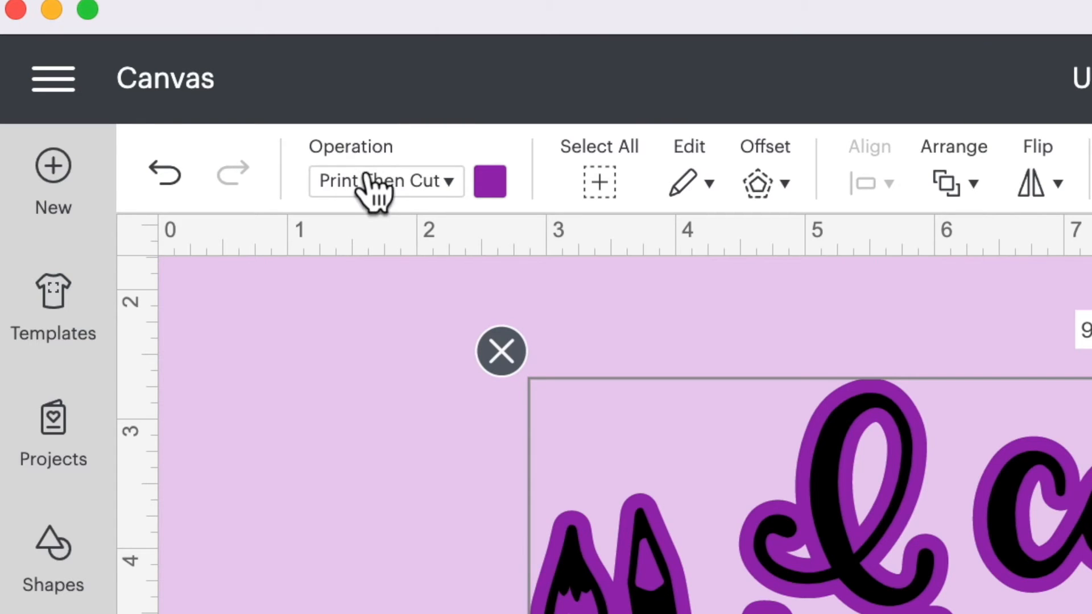
click(462, 194)
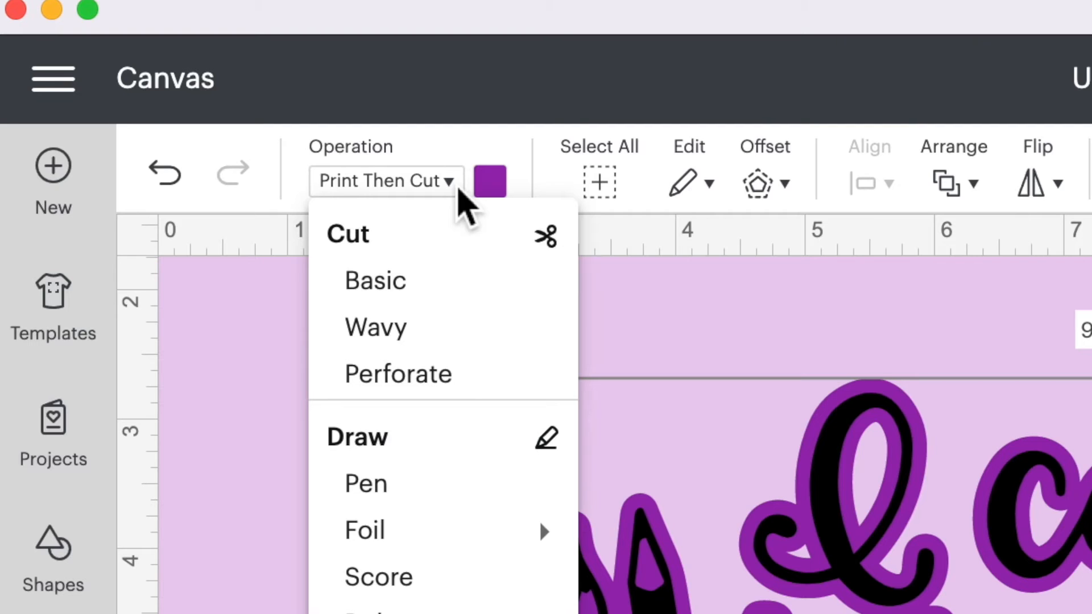
click(392, 284)
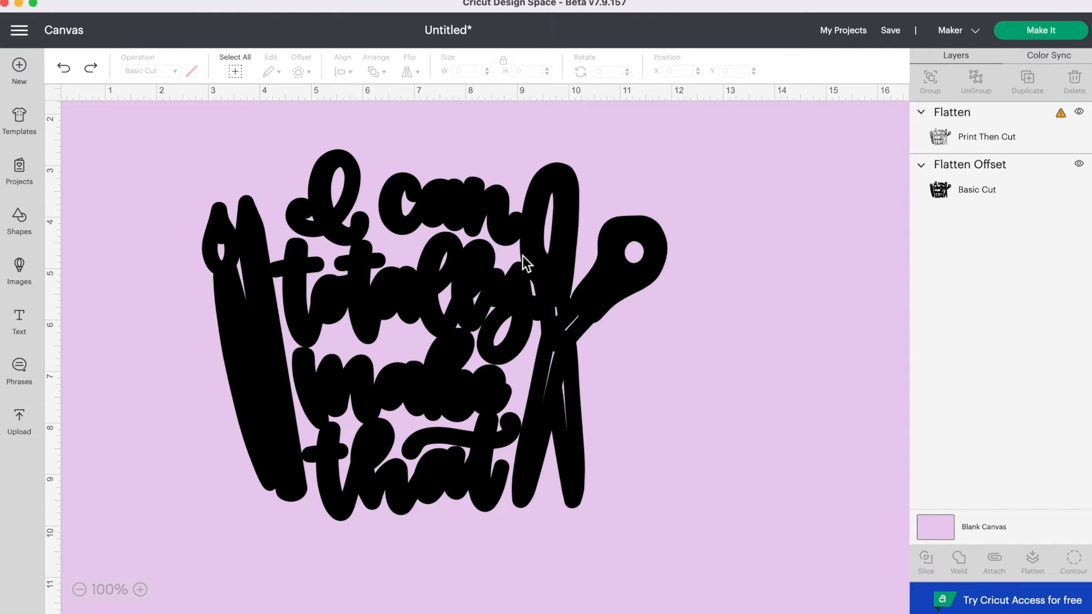
- Hide all contours of the purple offset and check the remaining gaps around the lettering
click(939, 191)
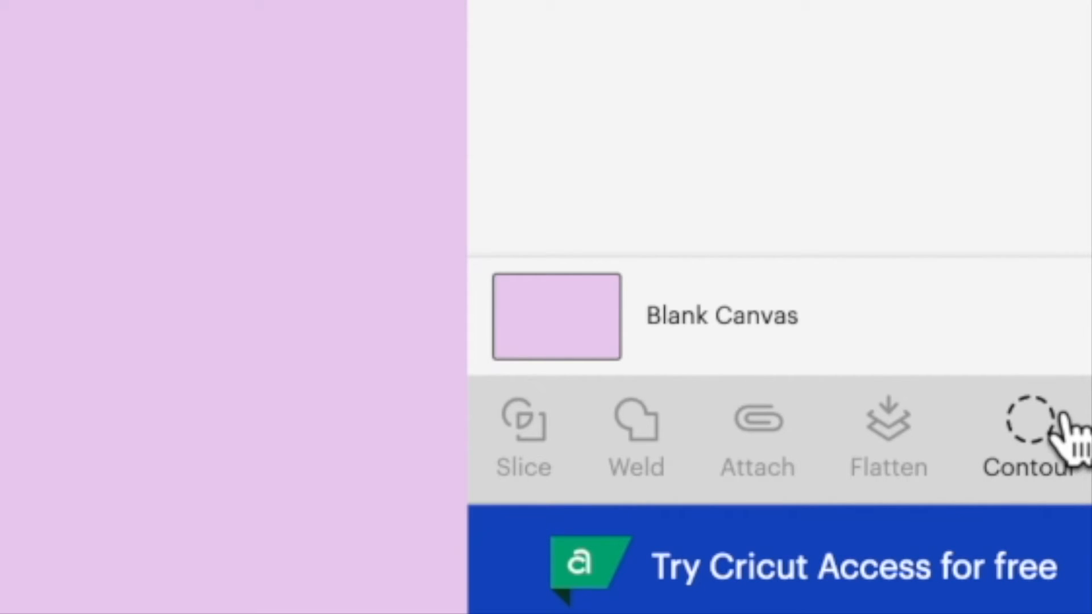
click(1043, 450)
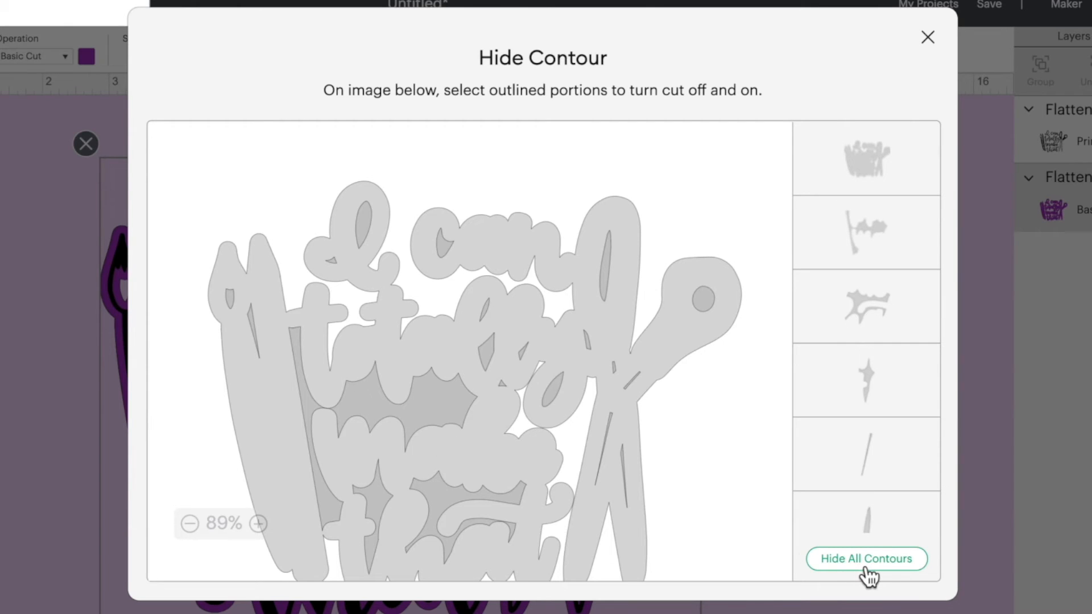
click(866, 563)
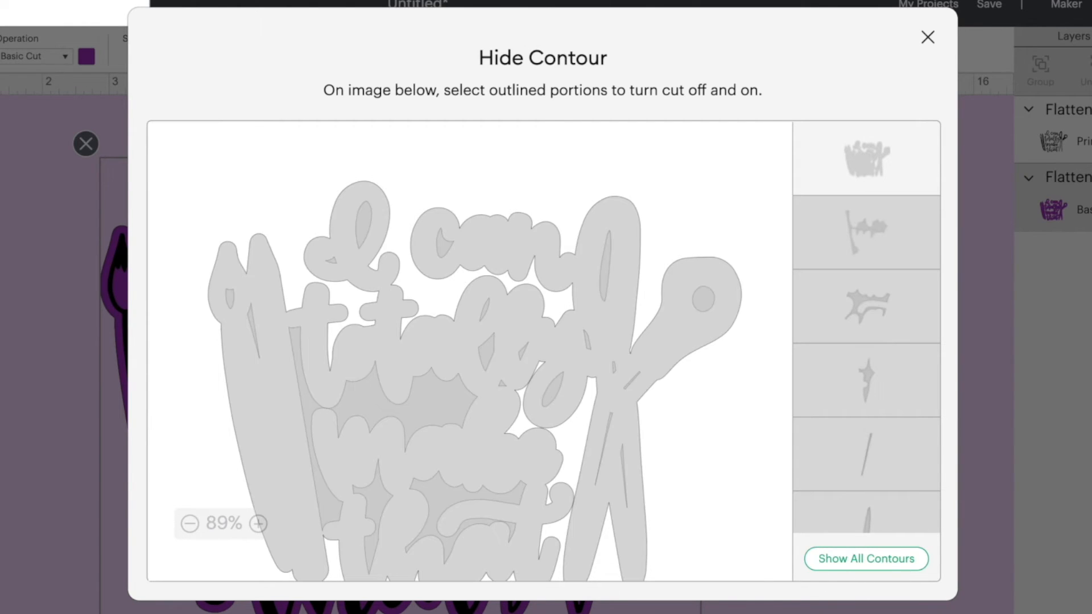
click(928, 38)
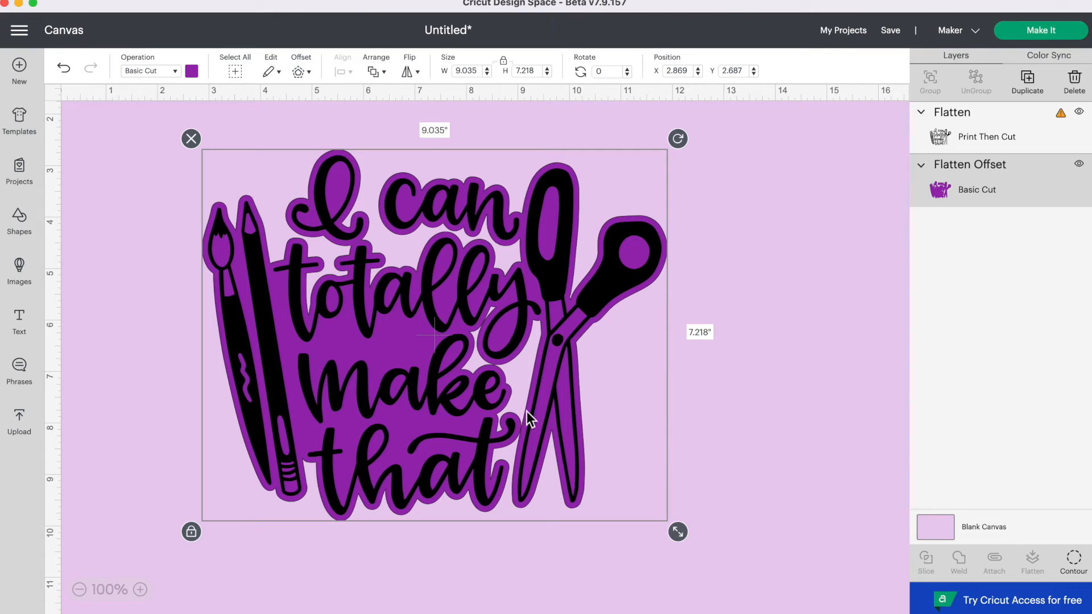
click(142, 592)
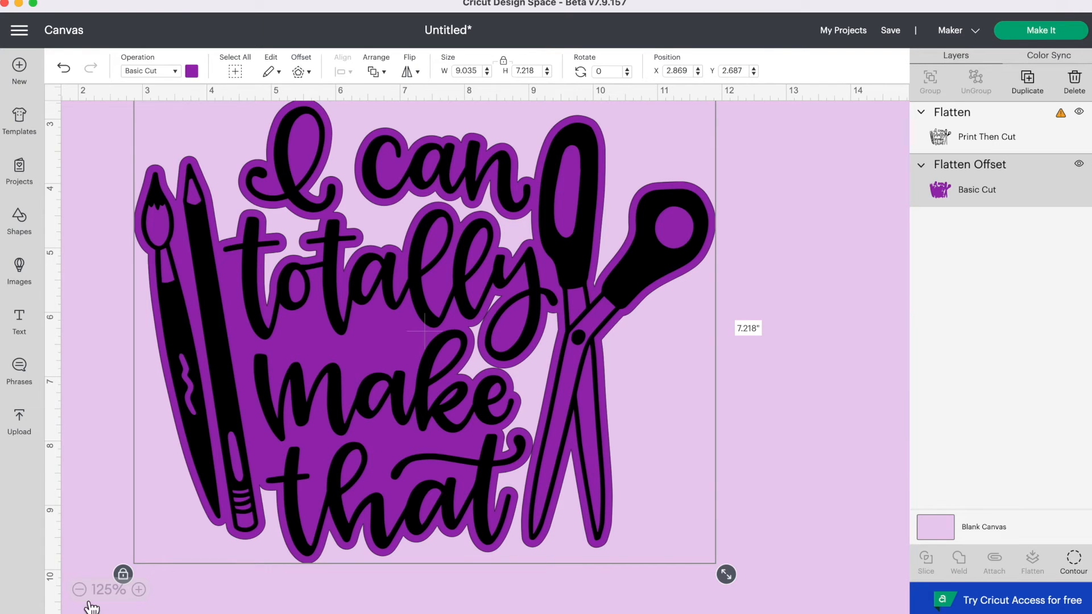
click(79, 589)
- Move the black design off the purple offset and delete that offset
mouse_move(409, 280)
mouse_down()
mouse_move(441, 288)
mouse_move(410, 276)
mouse_up()
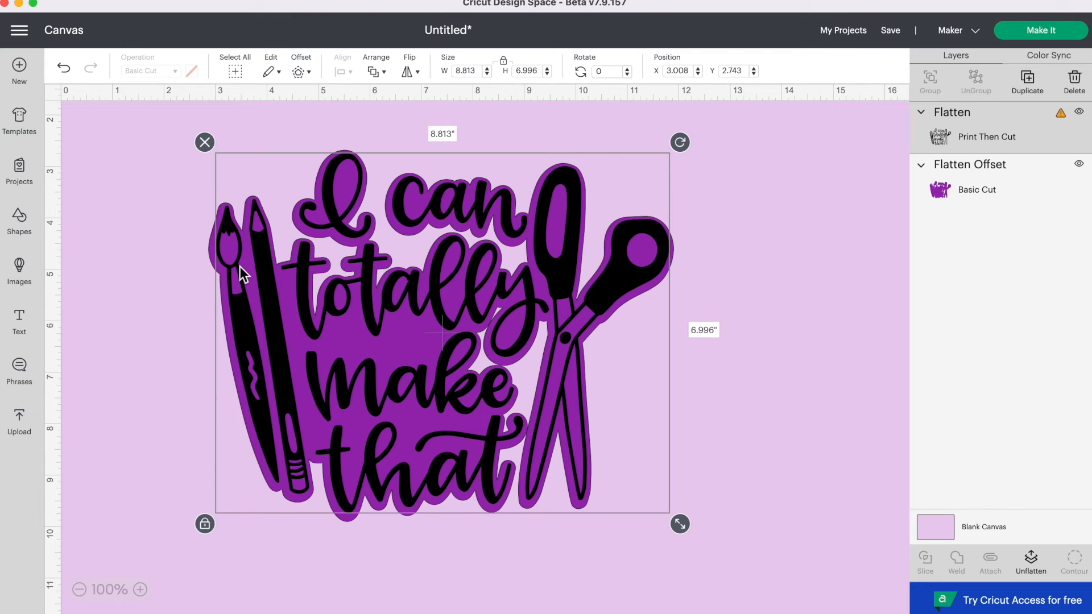
drag(240, 266, 340, 313)
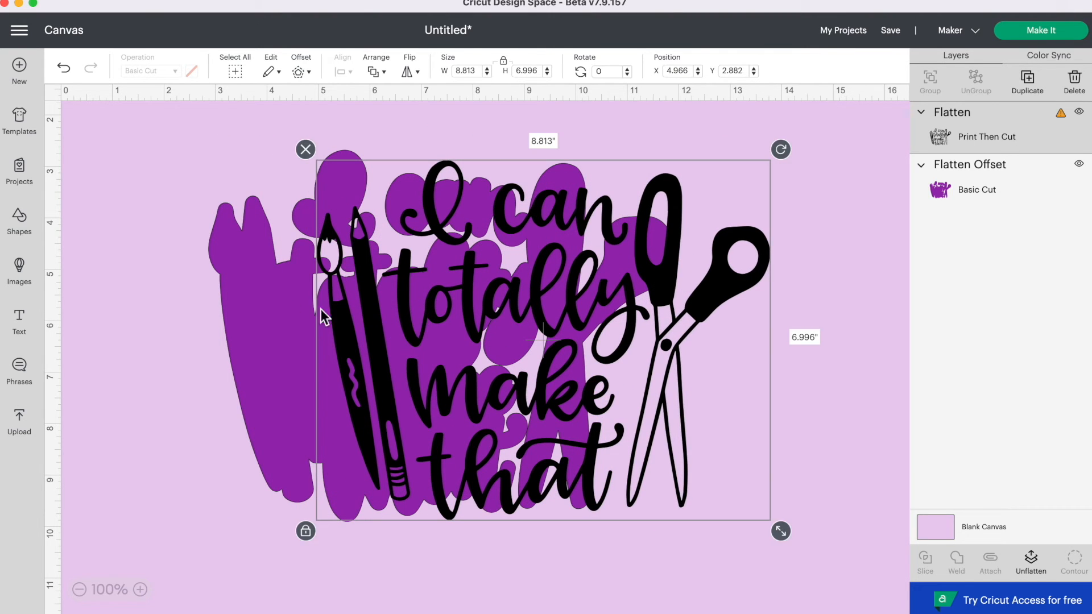
click(261, 292)
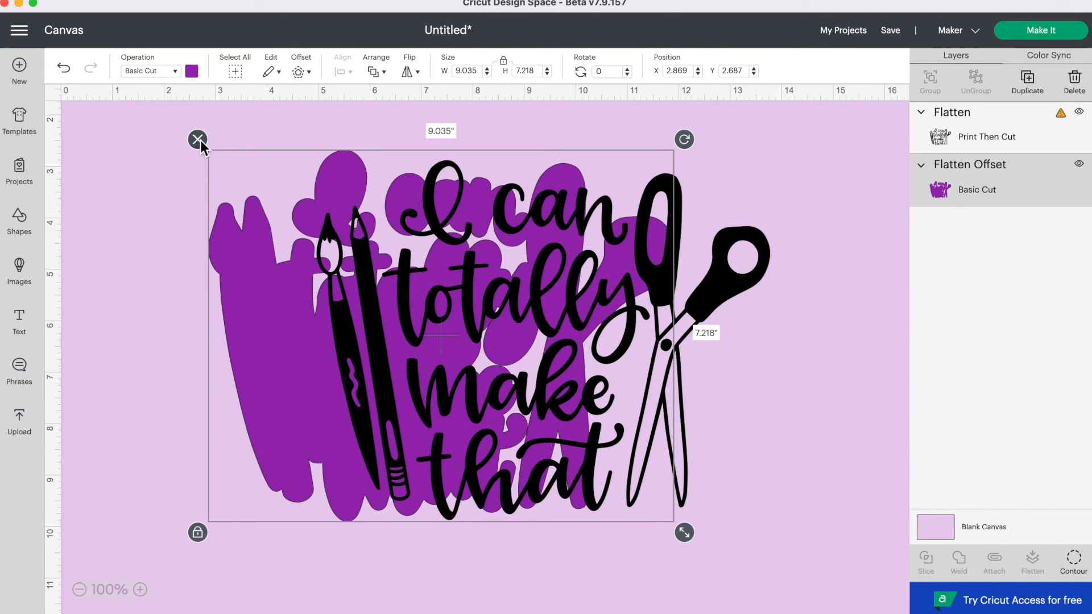
click(198, 139)
- Reposition the black design and add a 0.153 in welded offset with rounded corners around it
drag(486, 312, 376, 304)
click(296, 71)
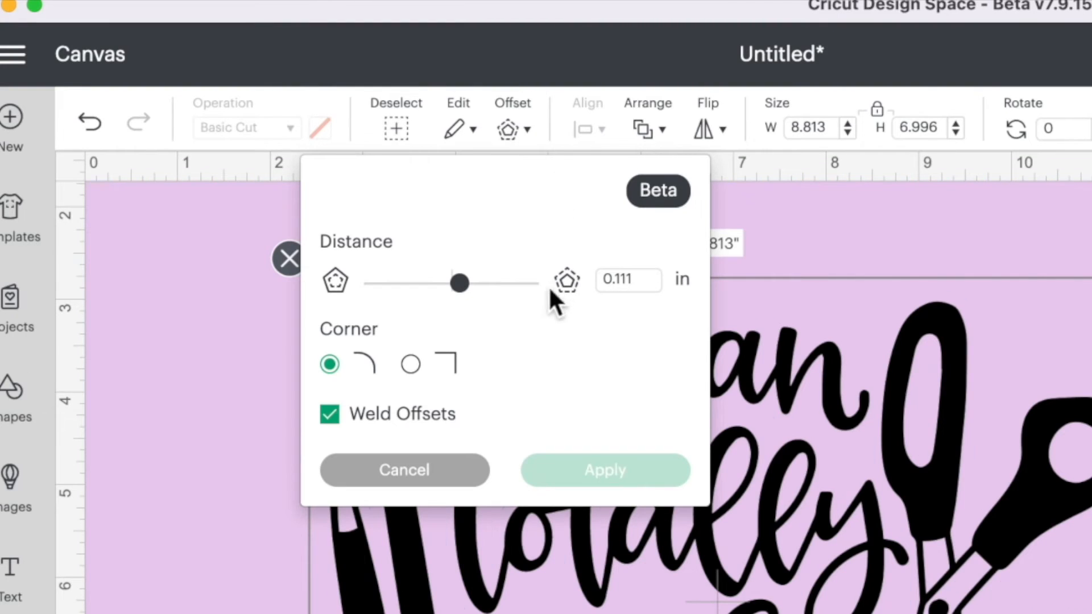
drag(459, 285, 469, 289)
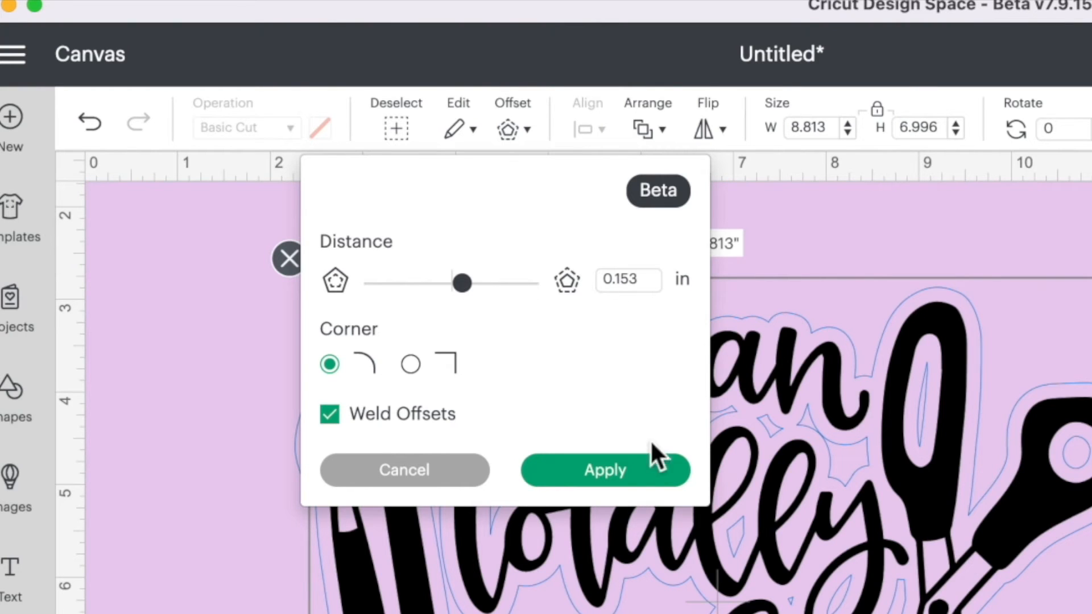
click(648, 463)
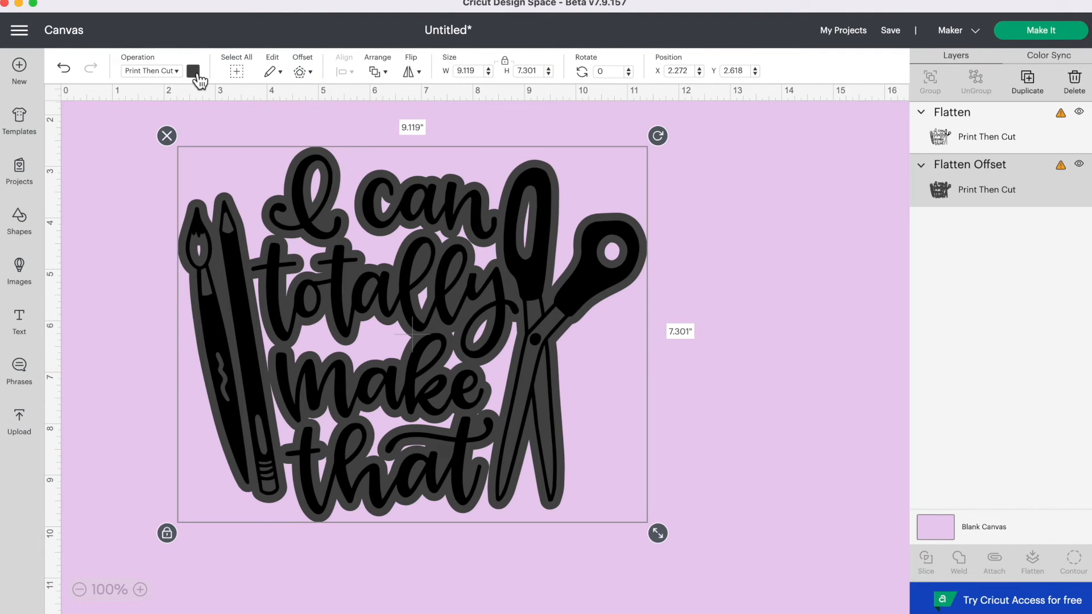
- Colour the wider offset purple and change its operation to Basic Cut
click(193, 71)
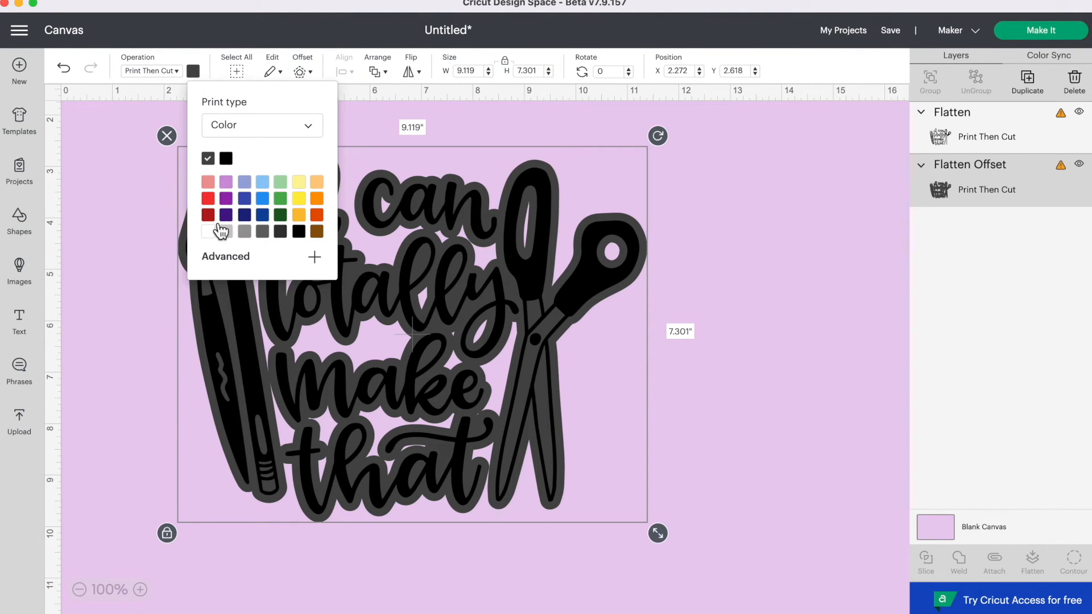
click(226, 198)
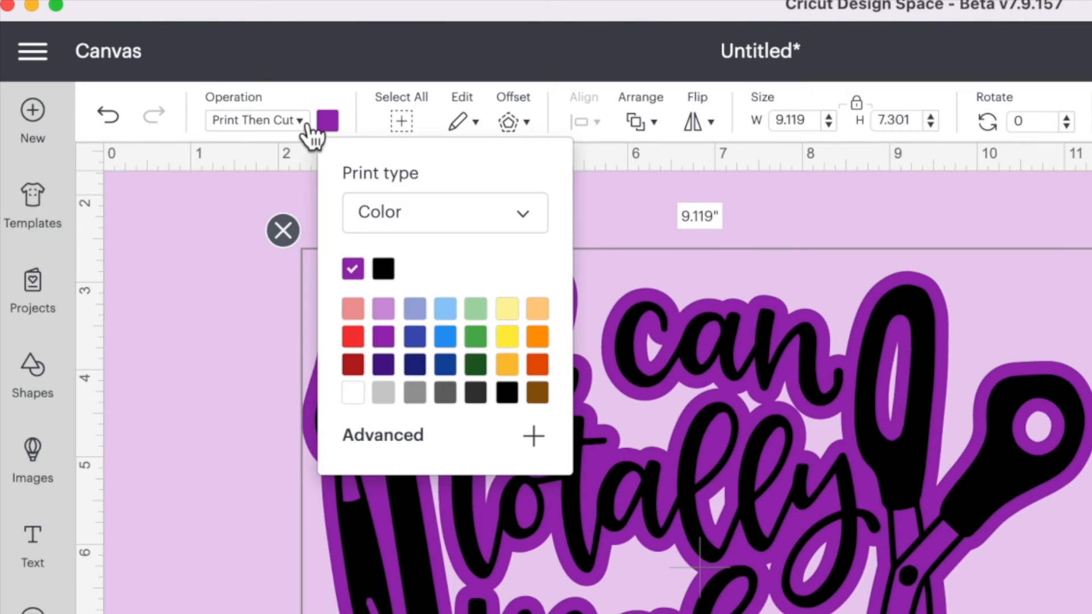
click(176, 74)
click(285, 196)
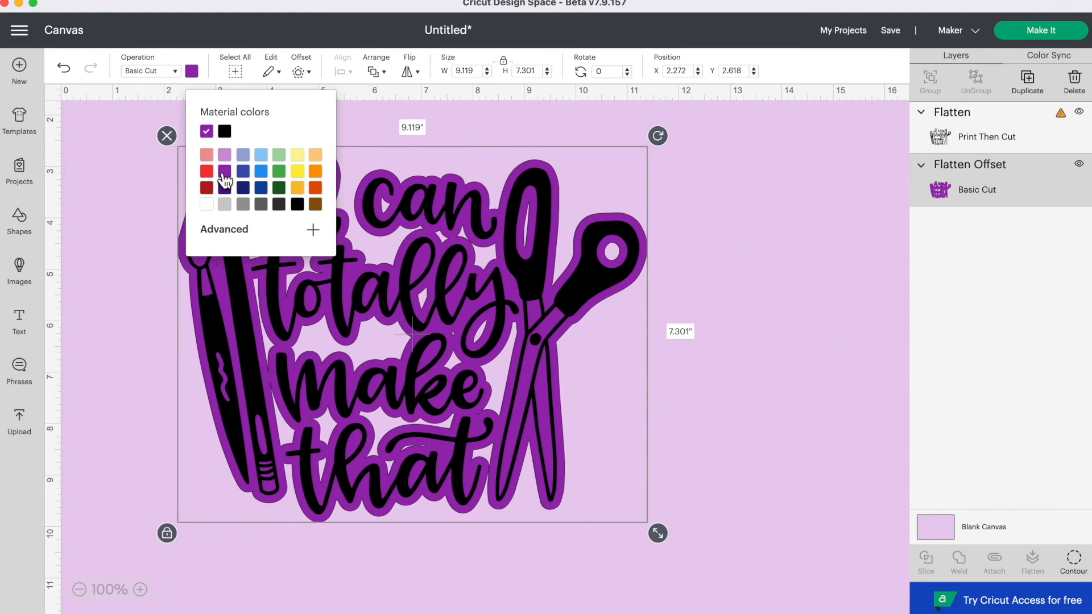
- Hide all contours of the wider purple offset to fill its enclosed gaps
click(1083, 573)
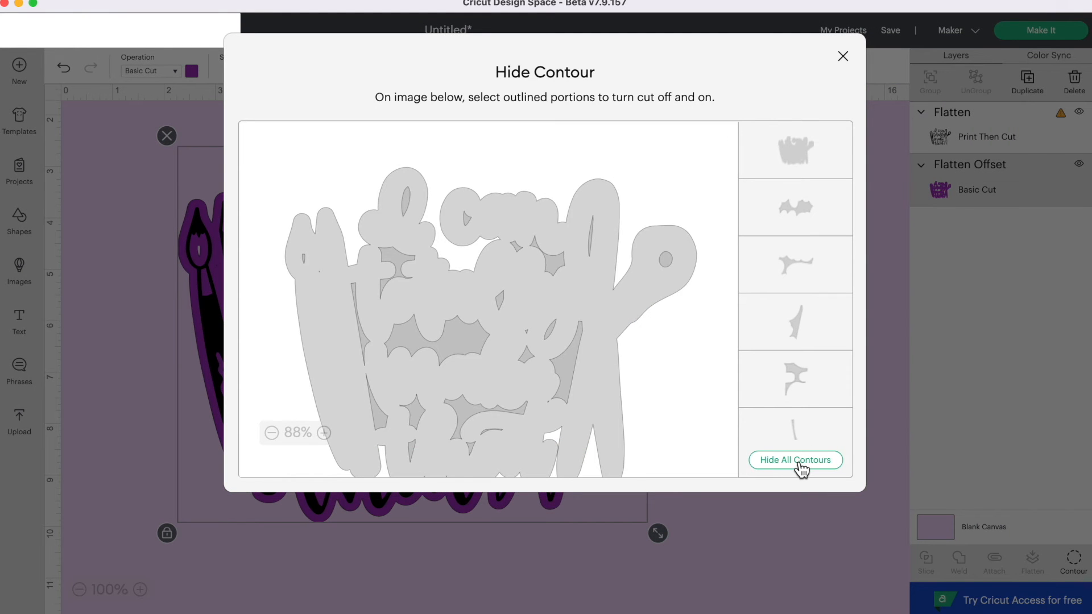
click(801, 466)
click(844, 57)
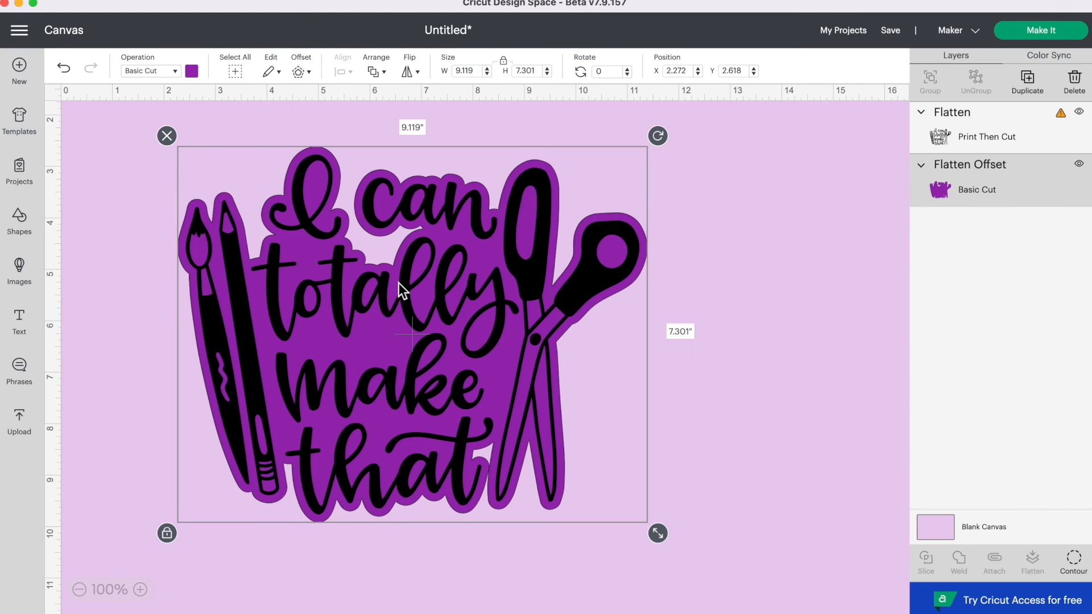
- Move the black design aside and fill the gap between the offset's top two text lines by welding on a circle enlarged to about 2.597 in
drag(398, 282, 734, 330)
click(92, 219)
click(23, 221)
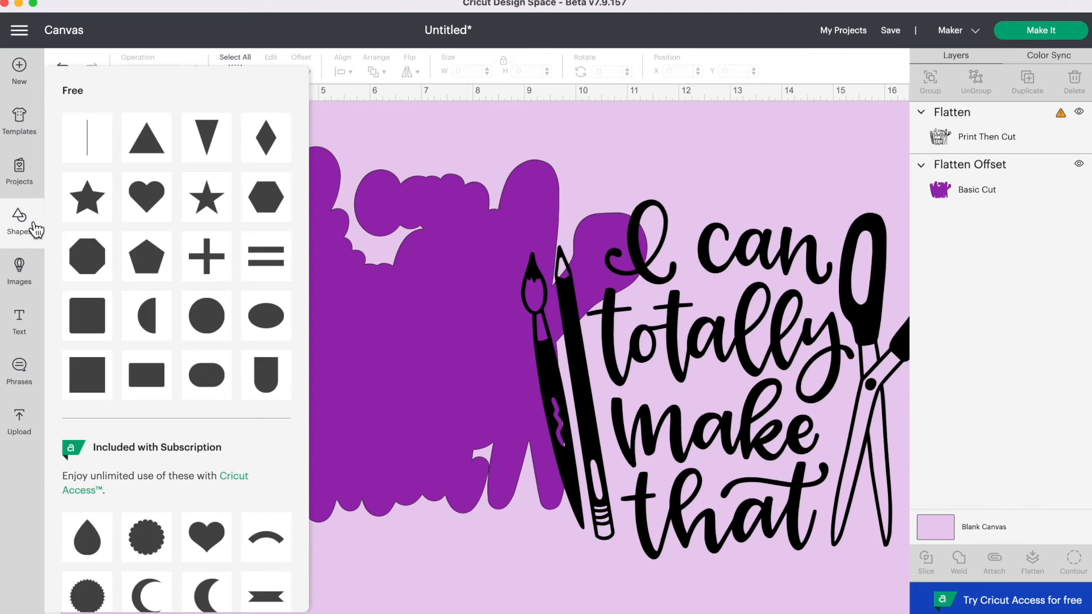
click(203, 339)
drag(157, 164, 381, 249)
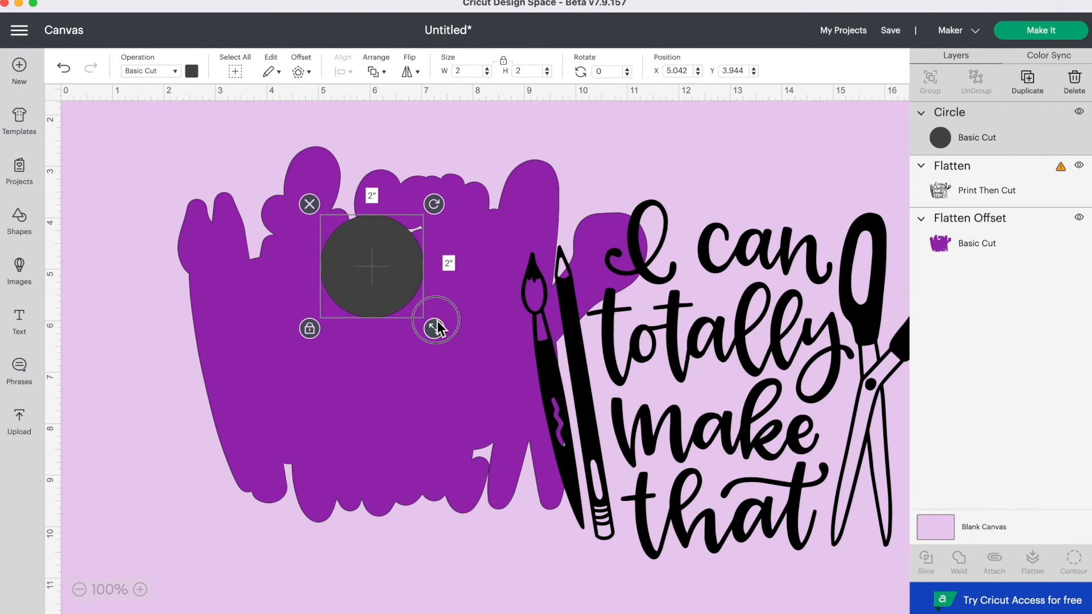
drag(435, 326, 464, 357)
click(363, 254)
drag(363, 253, 360, 244)
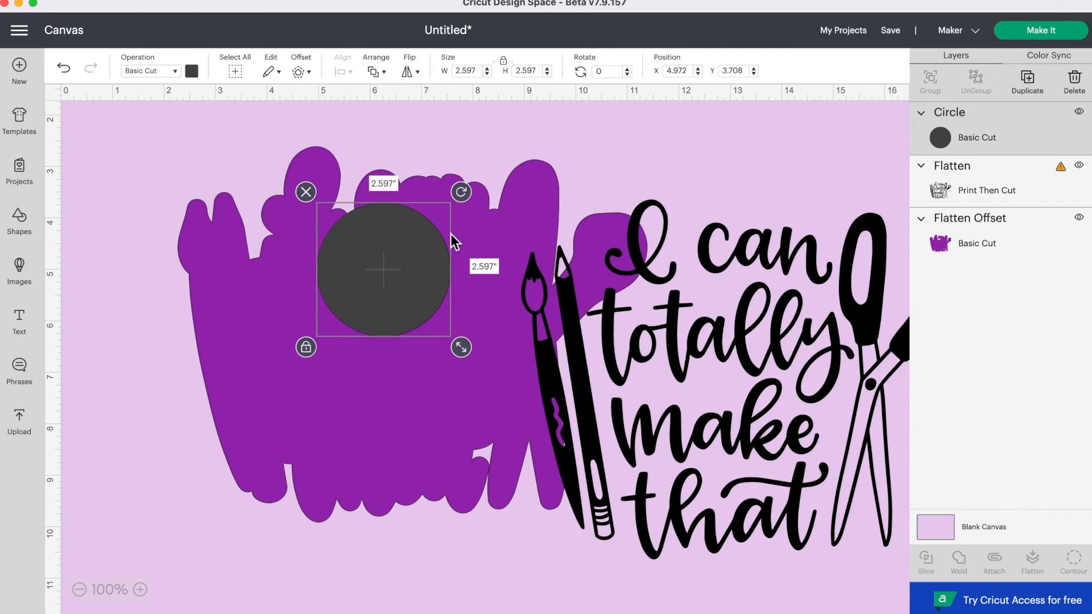
click(104, 174)
drag(111, 164, 386, 364)
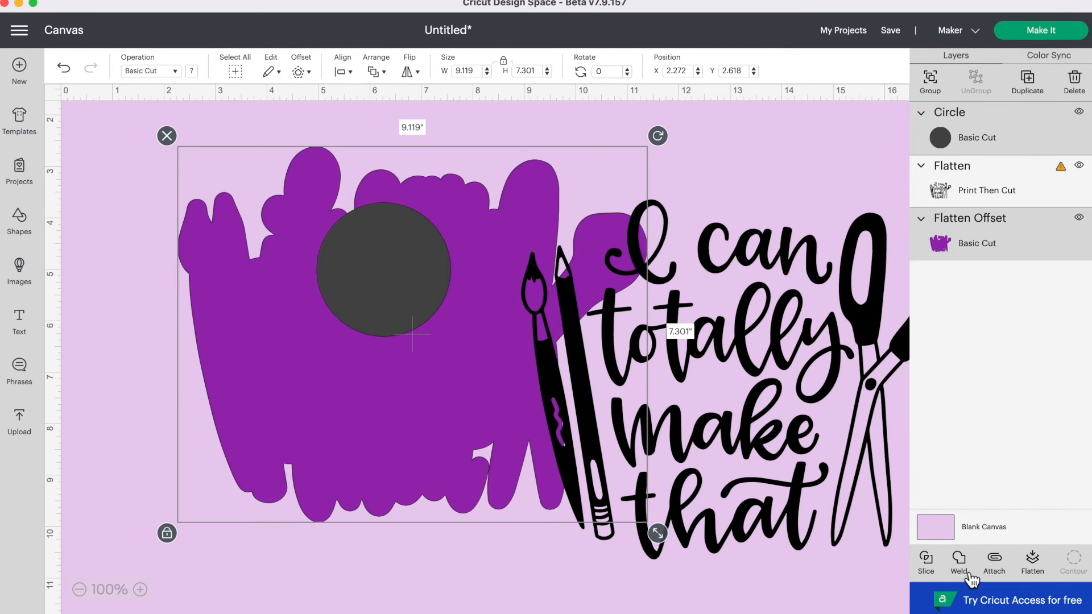
click(959, 560)
- Bring the black design to the front, place it over the welded purple shape and centre the two on each other
drag(796, 475, 742, 440)
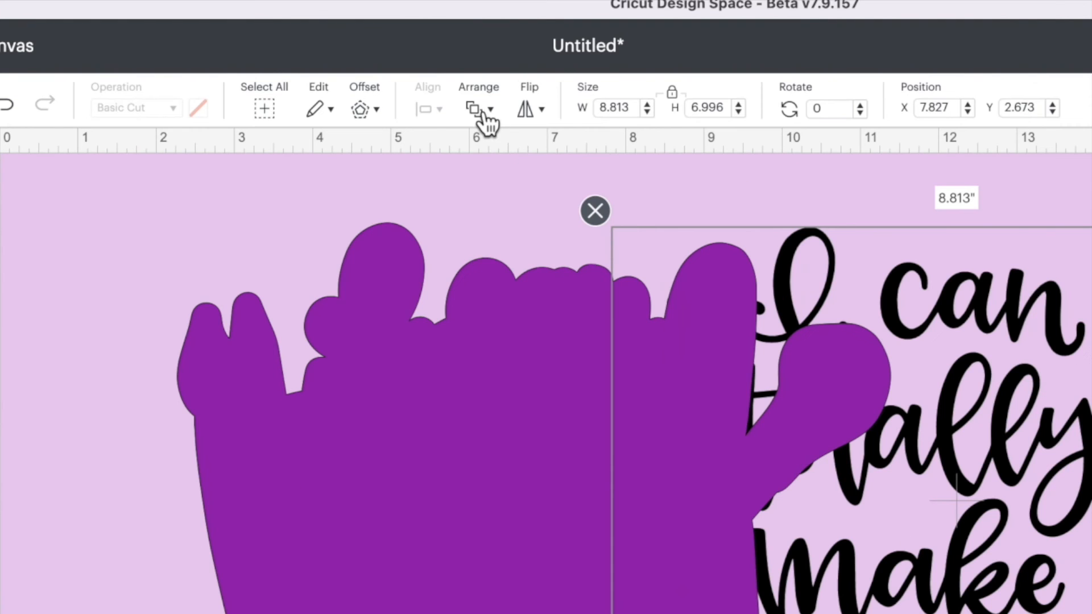
click(375, 71)
click(560, 150)
drag(1015, 563, 599, 575)
drag(1063, 273, 708, 522)
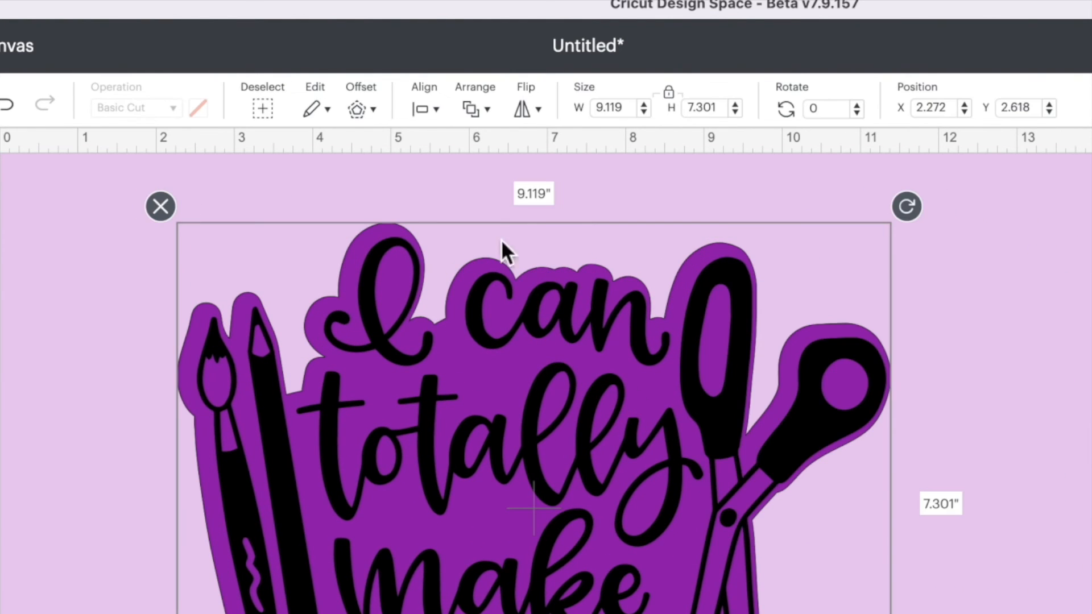
click(424, 109)
click(504, 310)
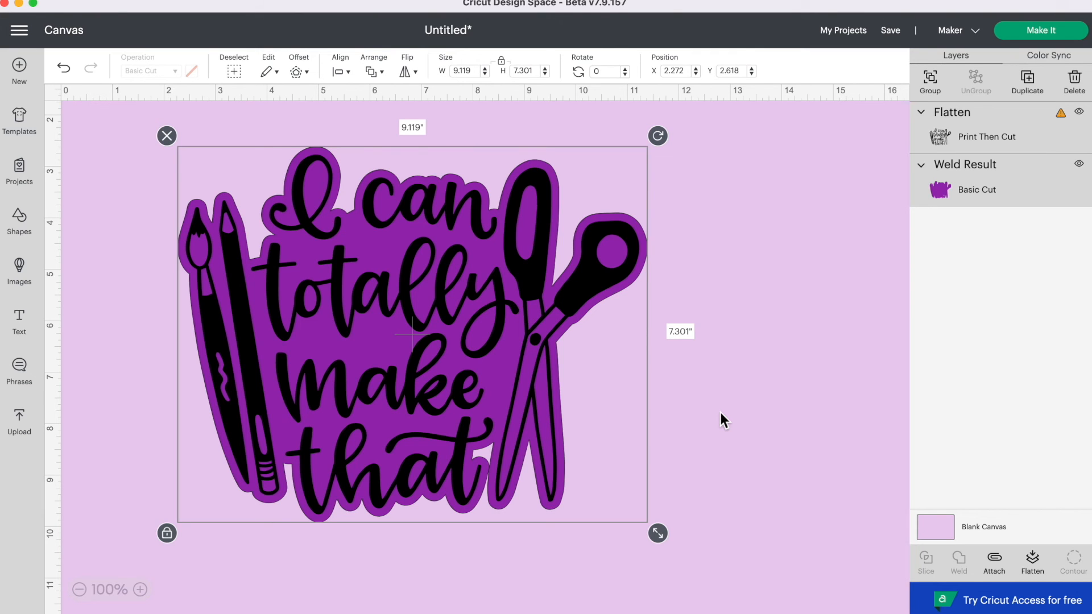
- Move the black design aside and fill the gap between the word 'that' and the scissors by welding a circle onto the purple shape
click(721, 412)
drag(483, 348, 847, 299)
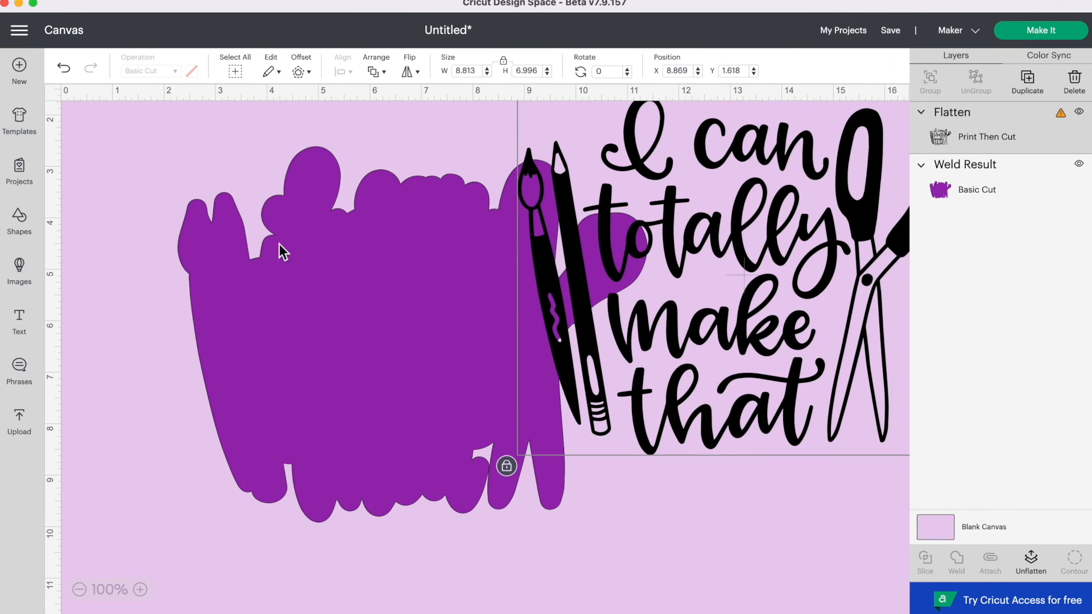
click(19, 221)
click(205, 319)
drag(209, 253, 490, 414)
click(129, 495)
drag(378, 547, 451, 446)
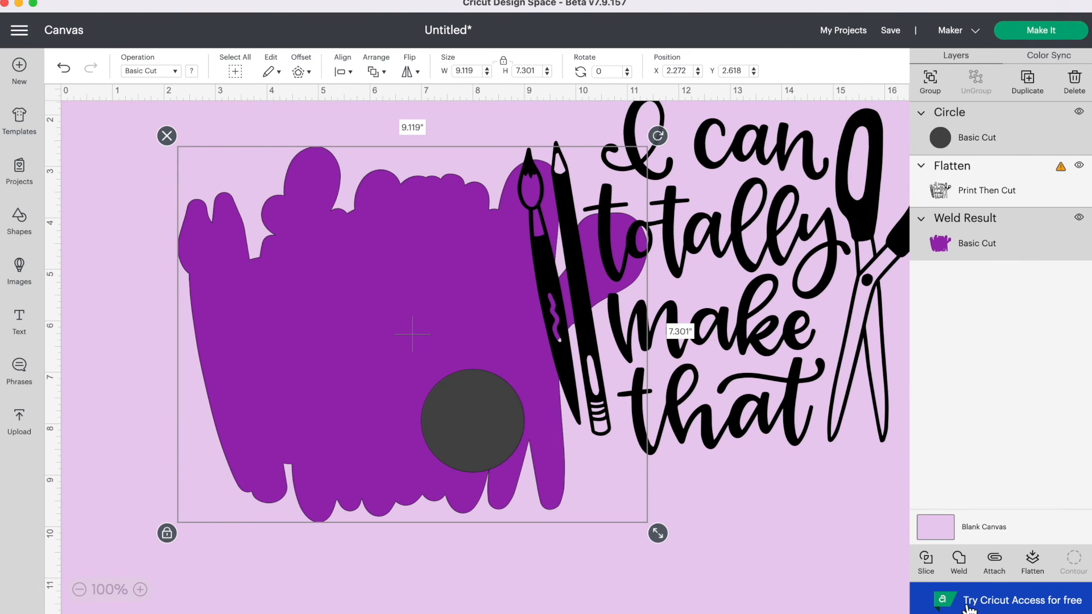
click(958, 560)
- Bring the black design in front of the finished purple background and align both layers on their centres
drag(769, 336, 660, 355)
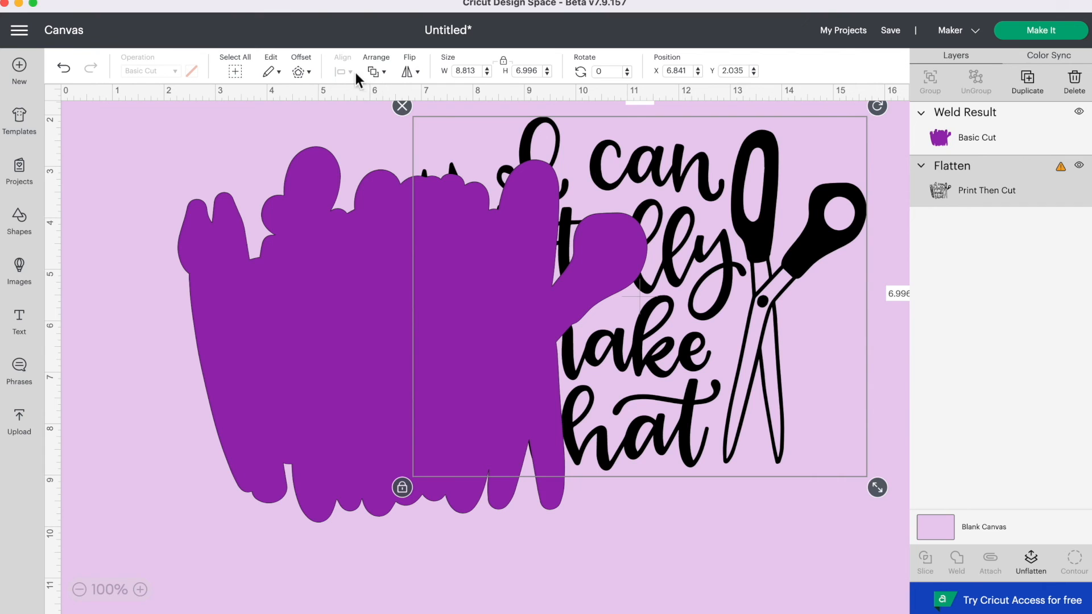
click(376, 71)
click(387, 109)
drag(753, 336, 530, 375)
drag(759, 191, 534, 284)
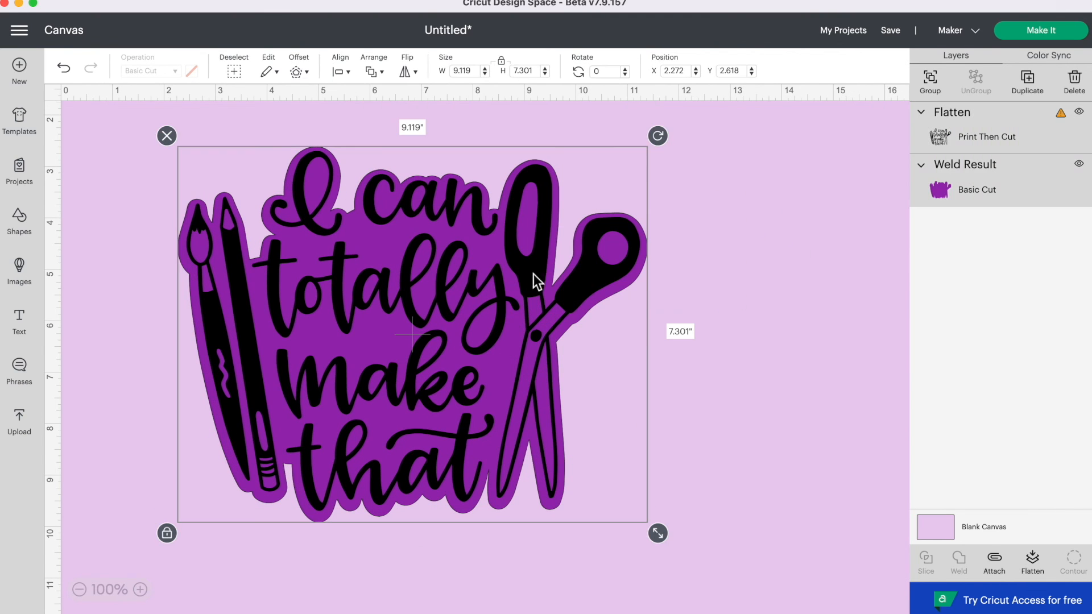
click(339, 73)
click(438, 221)
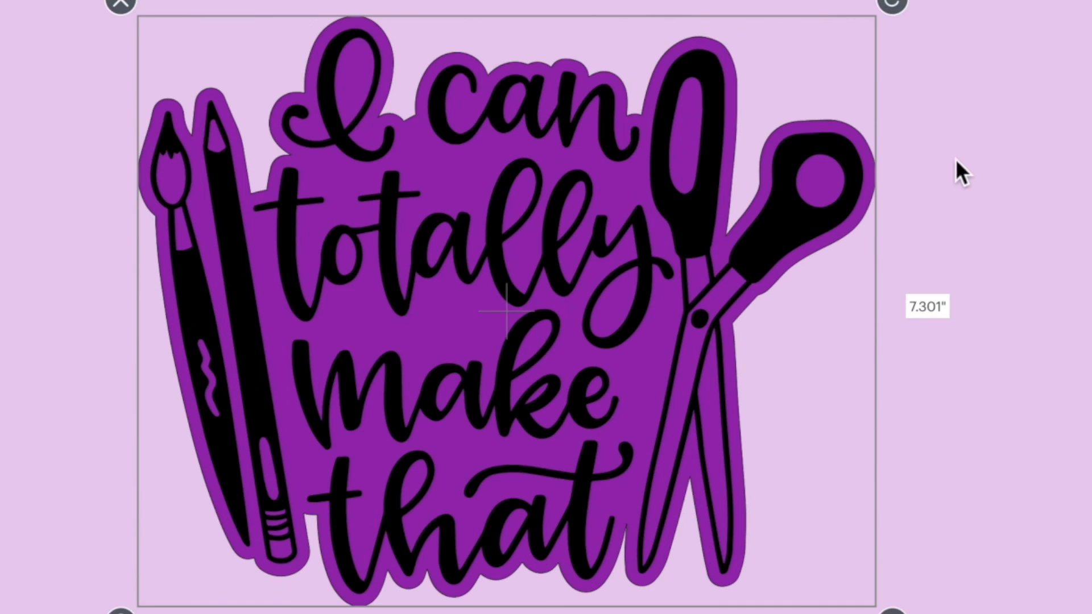
- Select the black design together with the purple background and flatten them into one Print Then Cut image
click(984, 352)
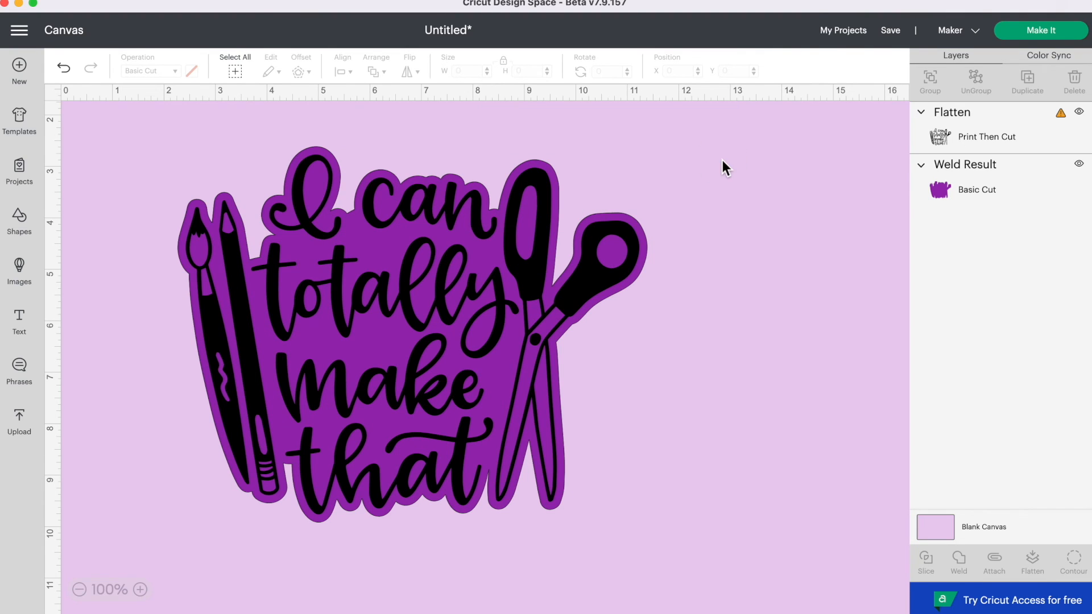
drag(745, 158, 554, 302)
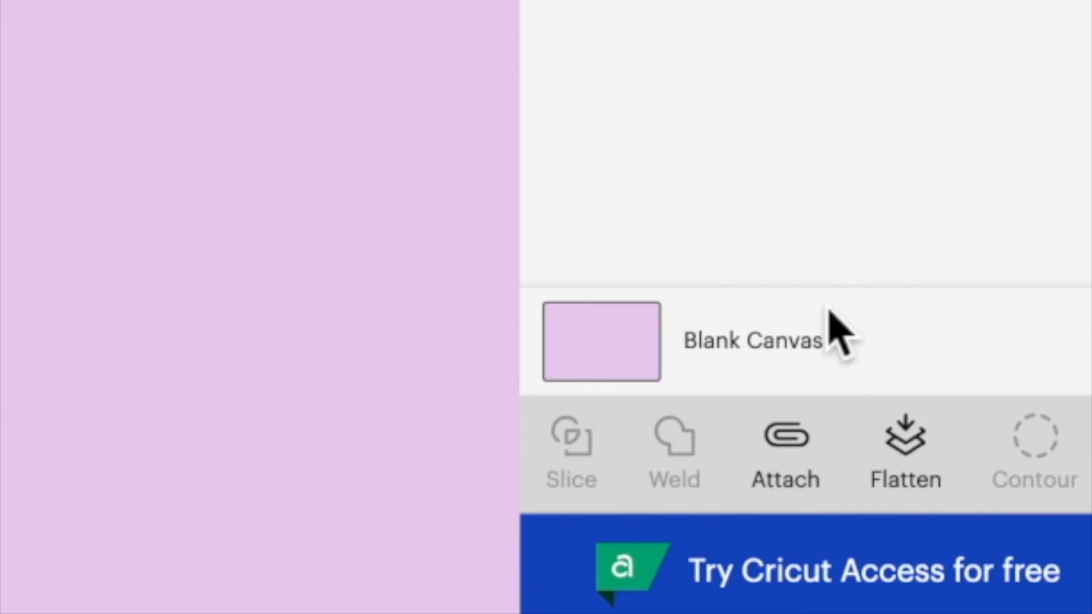
click(918, 464)
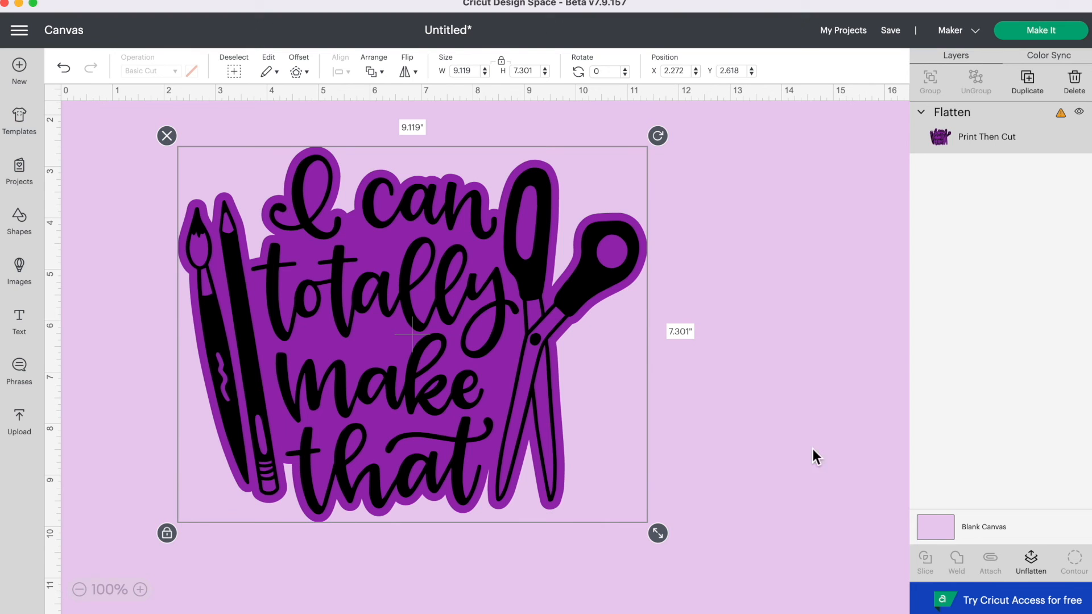